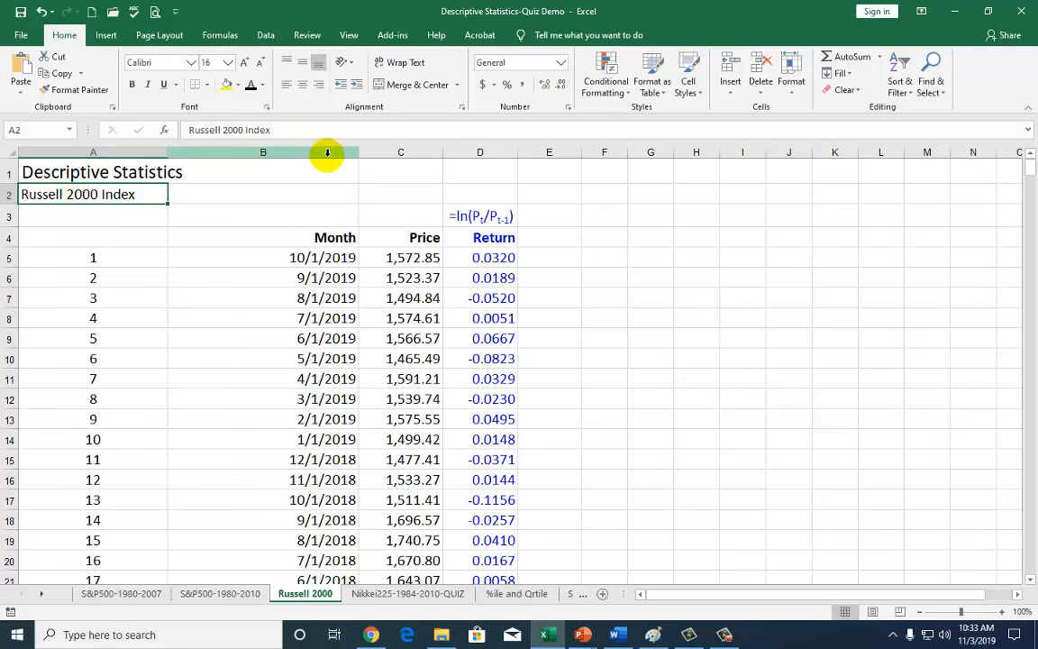
# Inspect the Month, Price and Return columns and the existing return formula.
pyautogui.moveTo(322, 152); pyautogui.dragTo(399, 153)
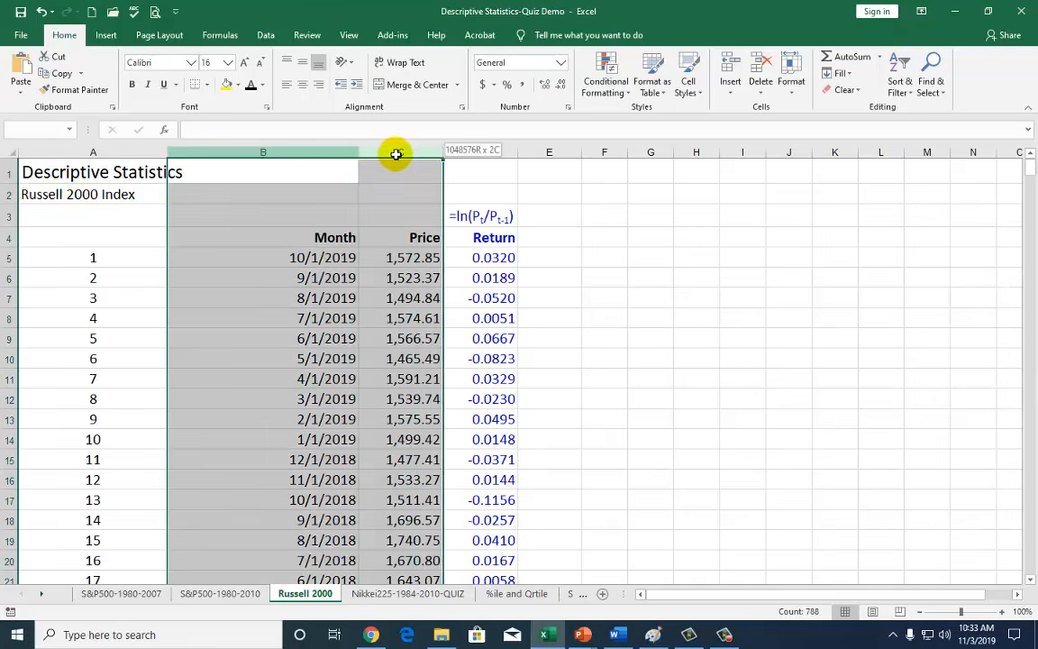
pyautogui.click(422, 238)
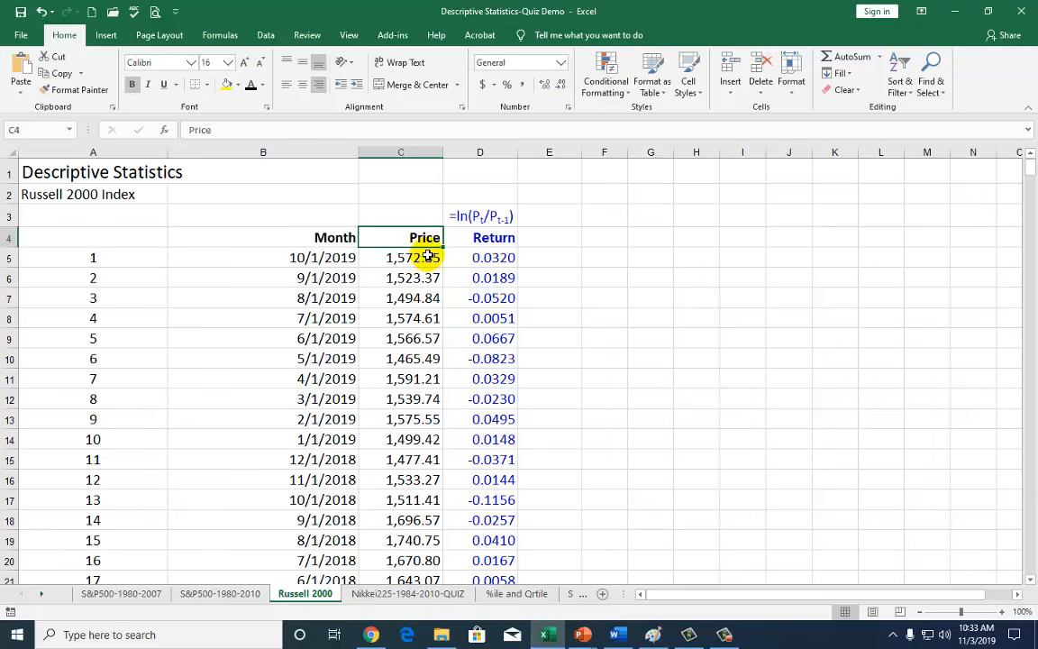
pyautogui.click(483, 164)
pyautogui.click(482, 151)
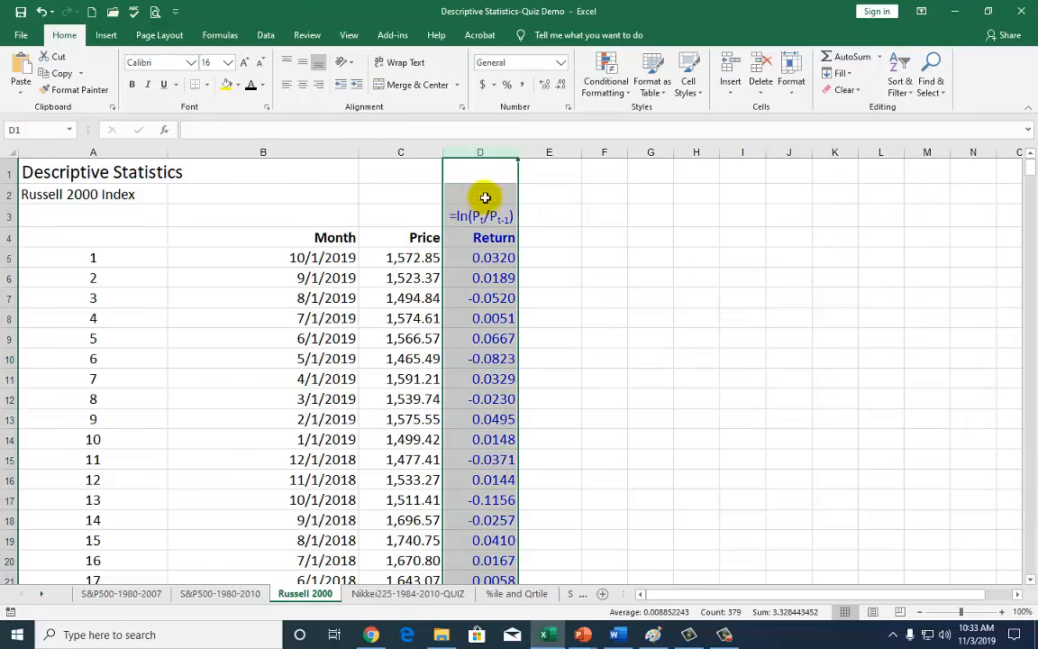
pyautogui.click(487, 214)
# Test an =LN price-ratio return formula in column E, fill it down, then clear it.
pyautogui.click(535, 257)
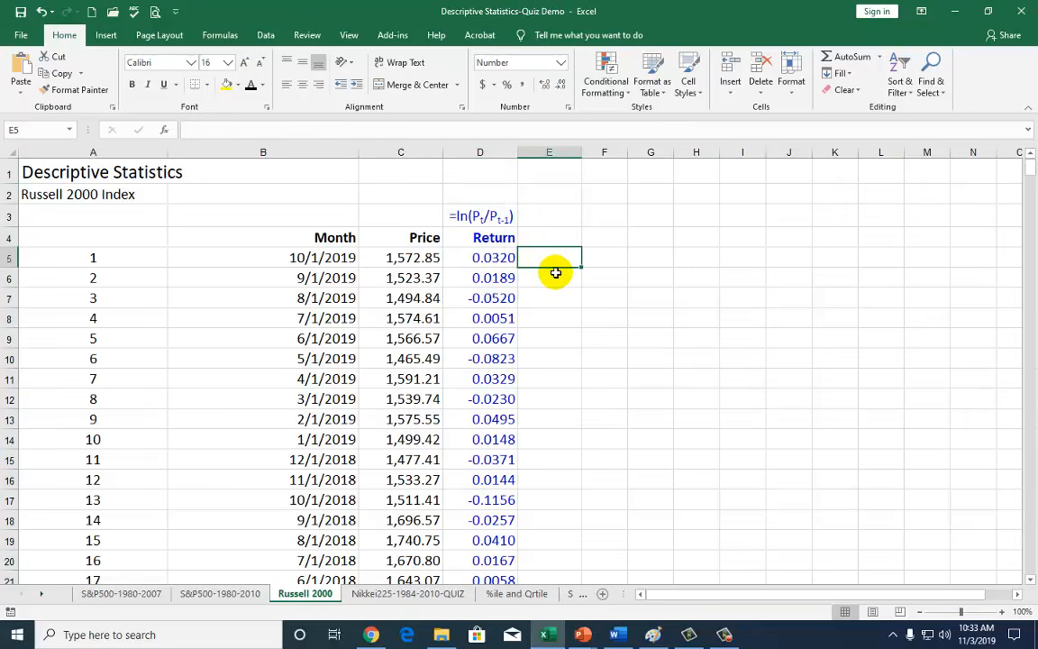
pyautogui.write('=l')
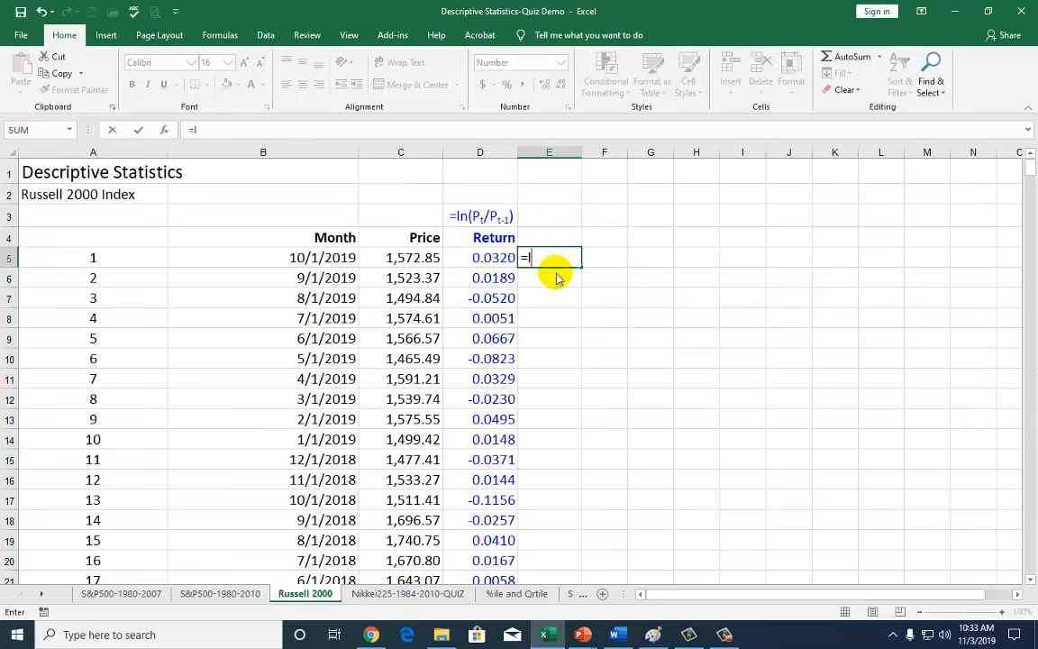
pyautogui.write('n')
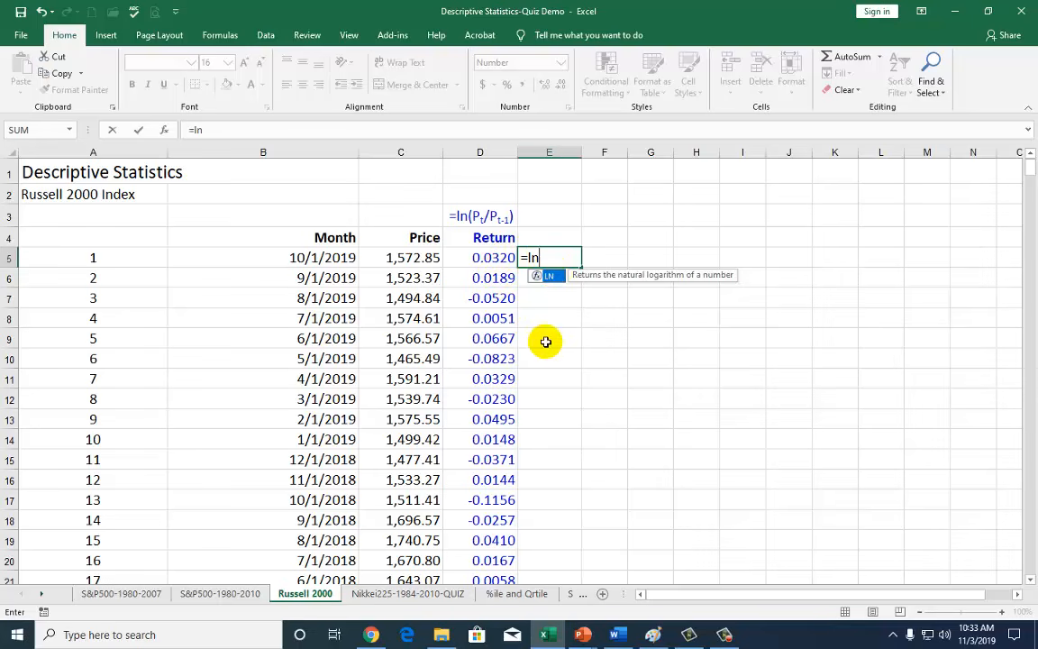
pyautogui.write('(')
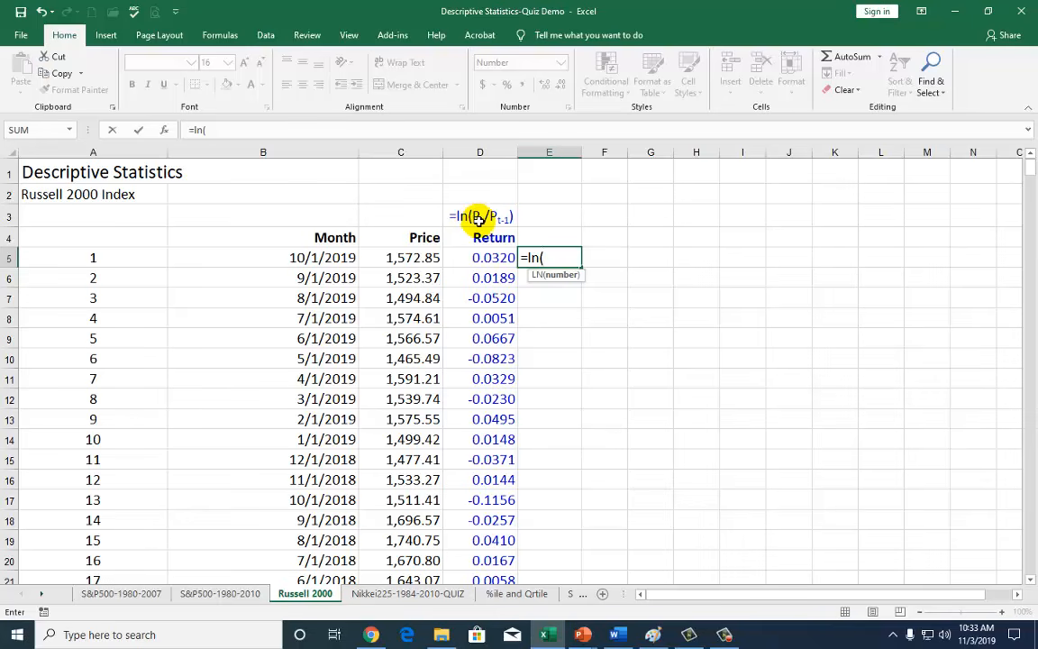
pyautogui.click(397, 258)
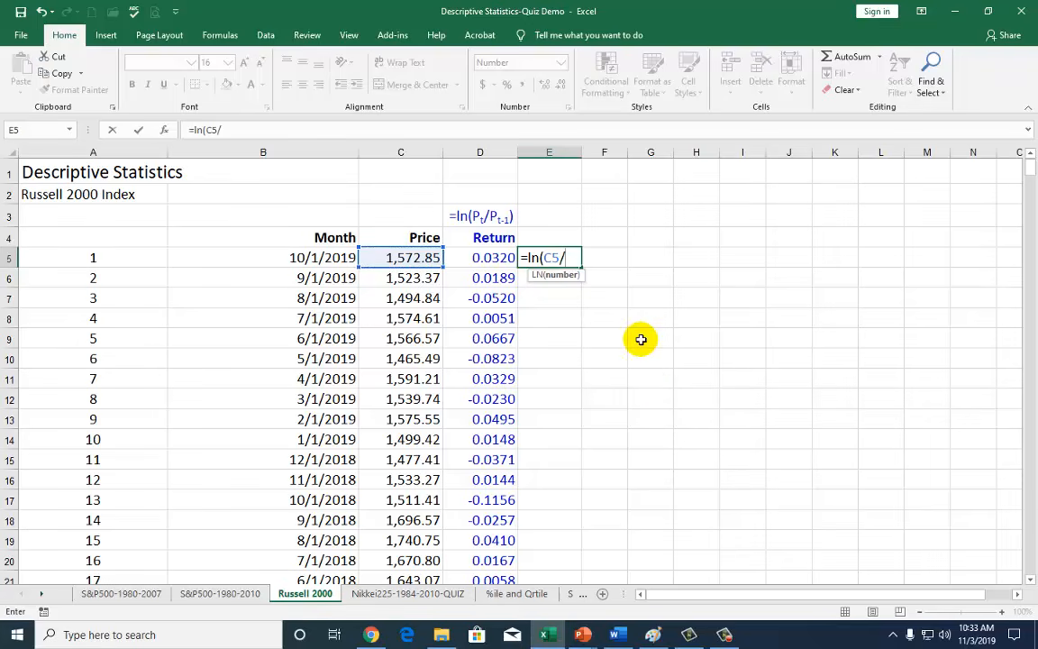
pyautogui.click(415, 278)
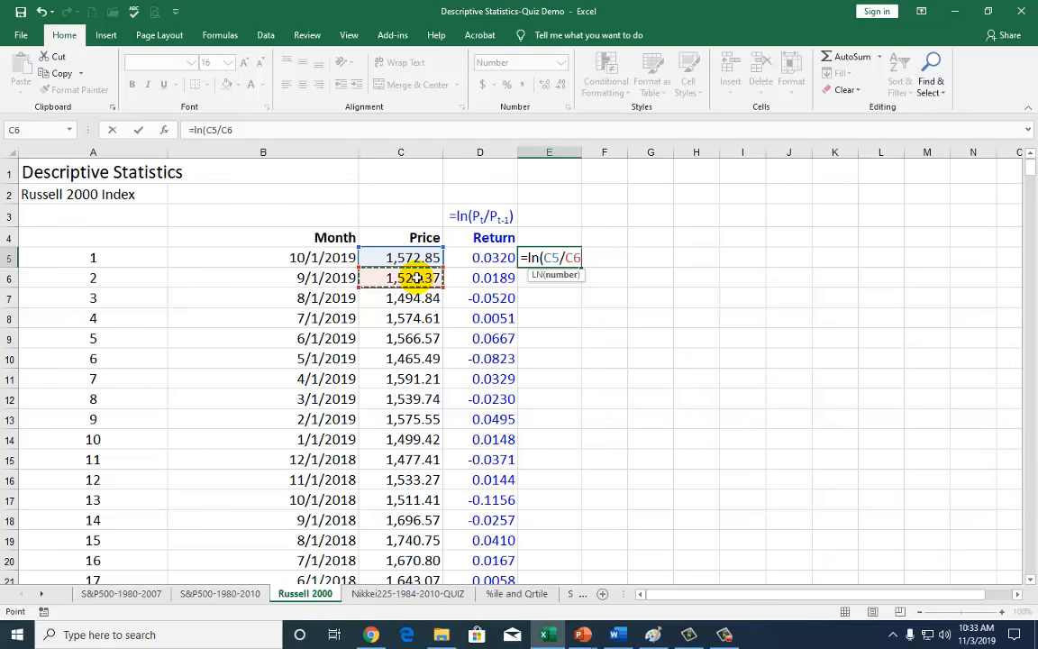
pyautogui.press('Return')
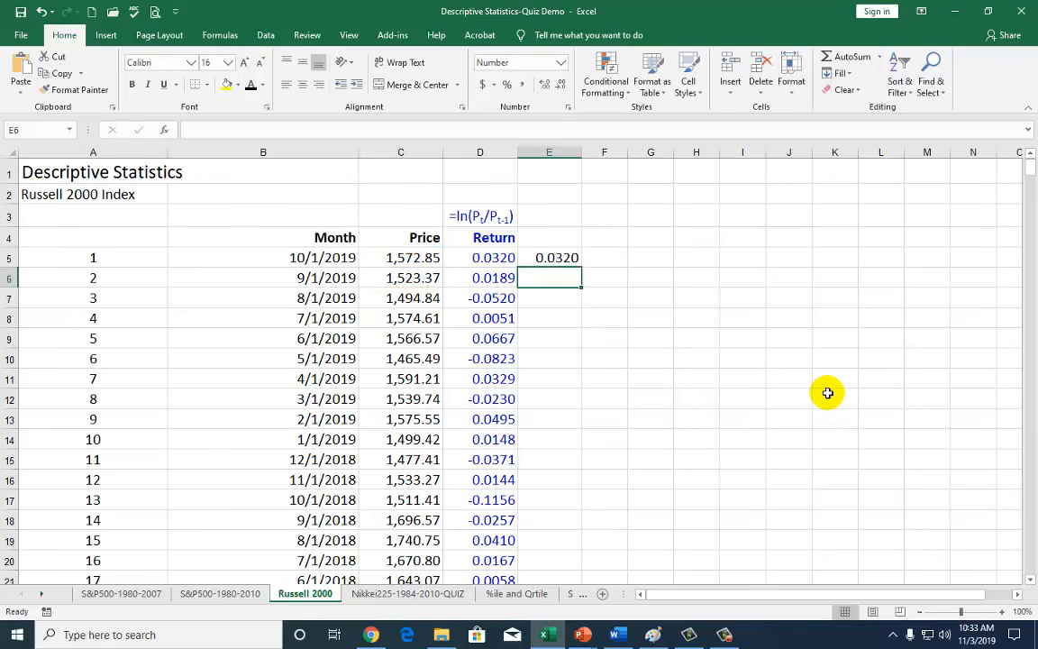
pyautogui.press('Up')
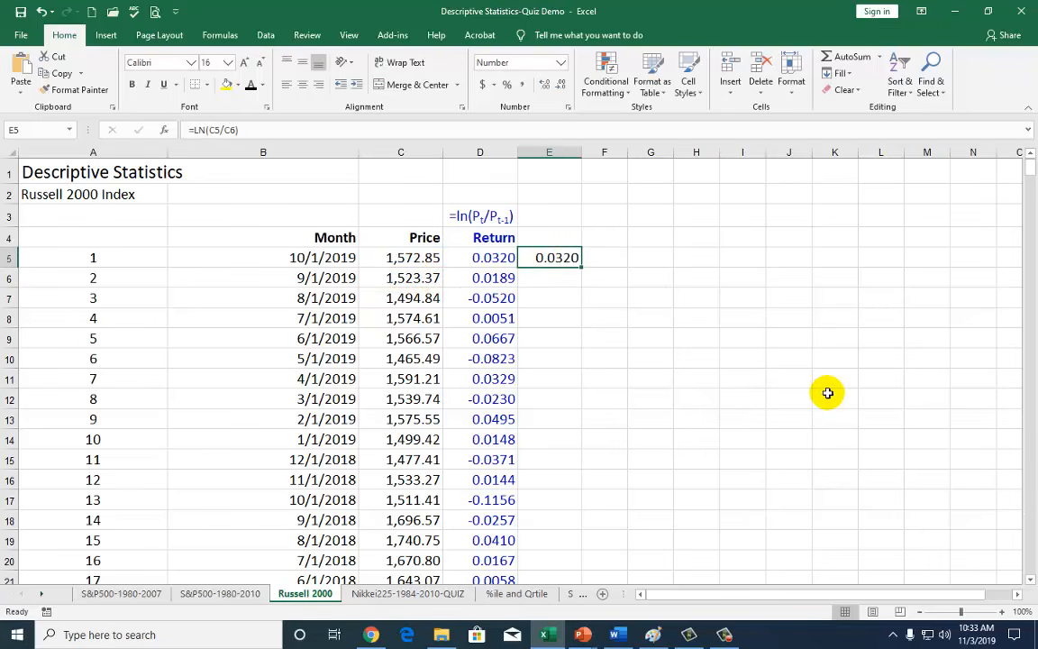
pyautogui.doubleClick(581, 268)
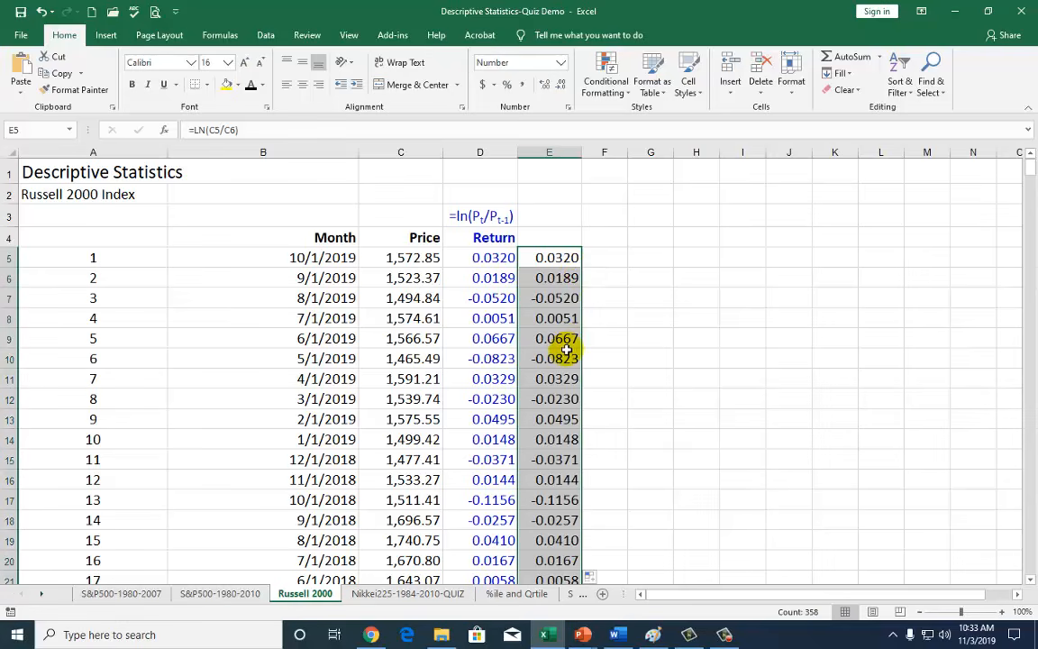
pyautogui.press('Delete')
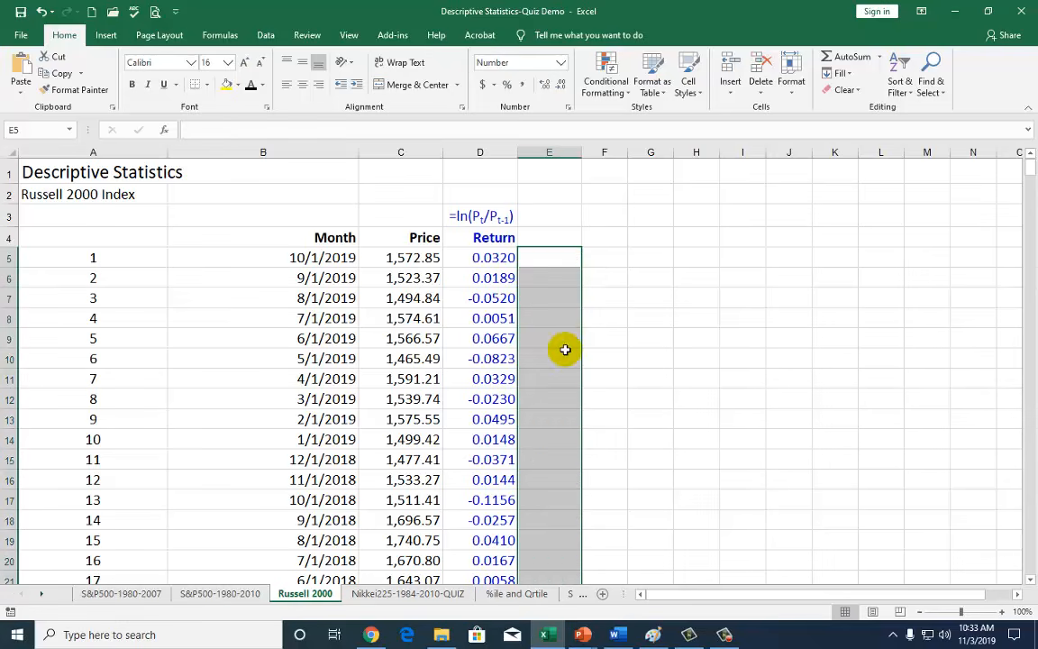
# Review the returns down to the last row and the listed statistics with their Calculation values.
pyautogui.click(485, 347)
pyautogui.doubleClick(485, 347)
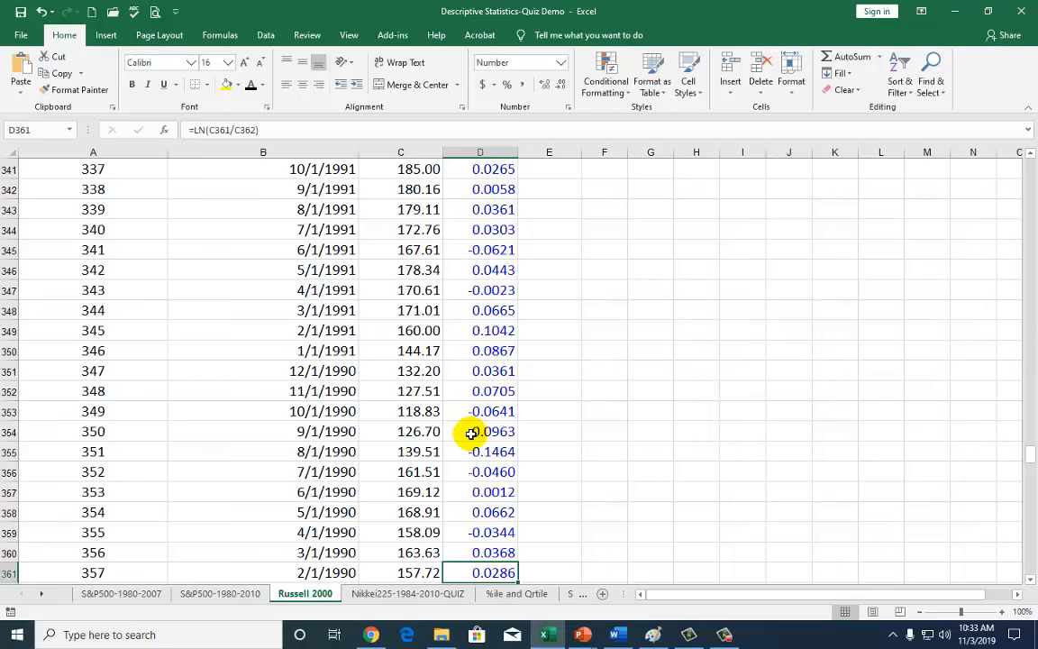
pyautogui.scroll(-8, 470, 433)
pyautogui.scroll(-1, 471, 435)
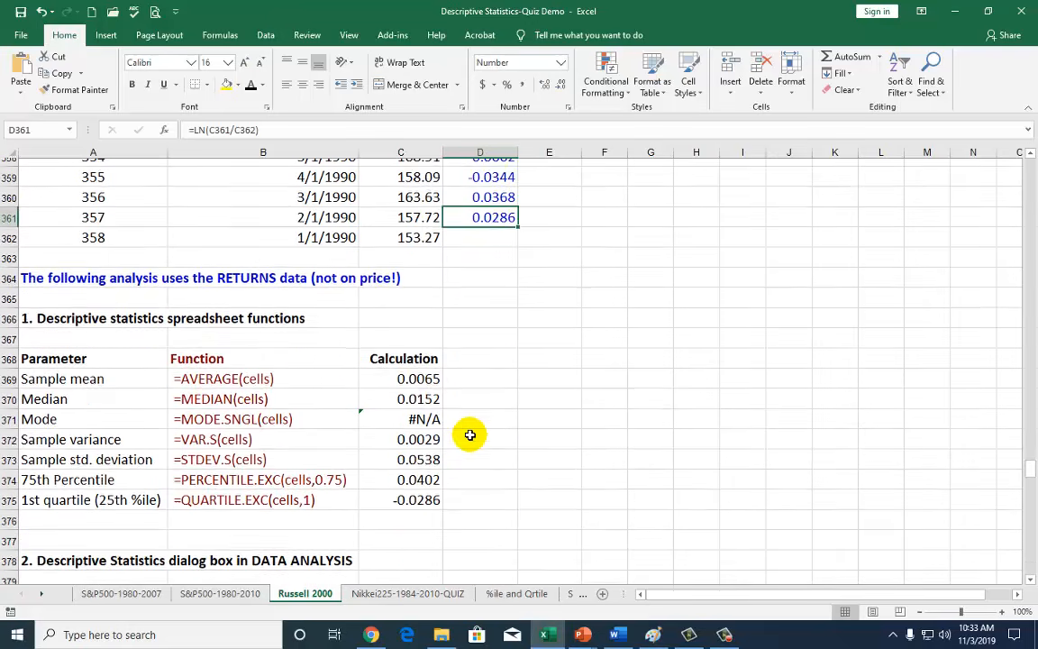
pyautogui.scroll(1, 471, 435)
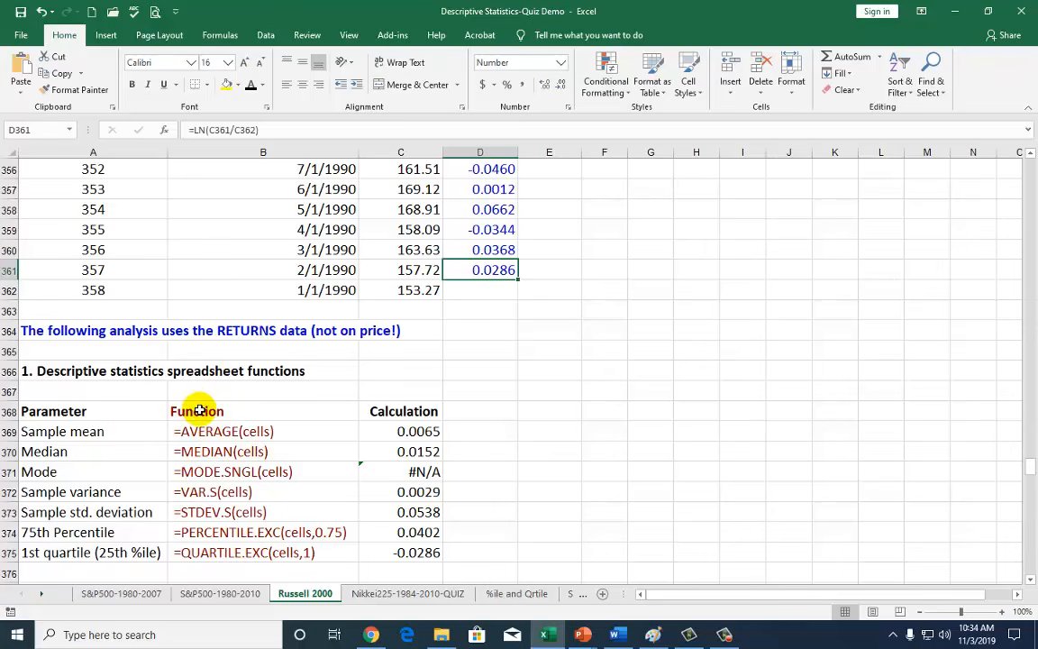
pyautogui.moveTo(199, 411); pyautogui.dragTo(215, 557)
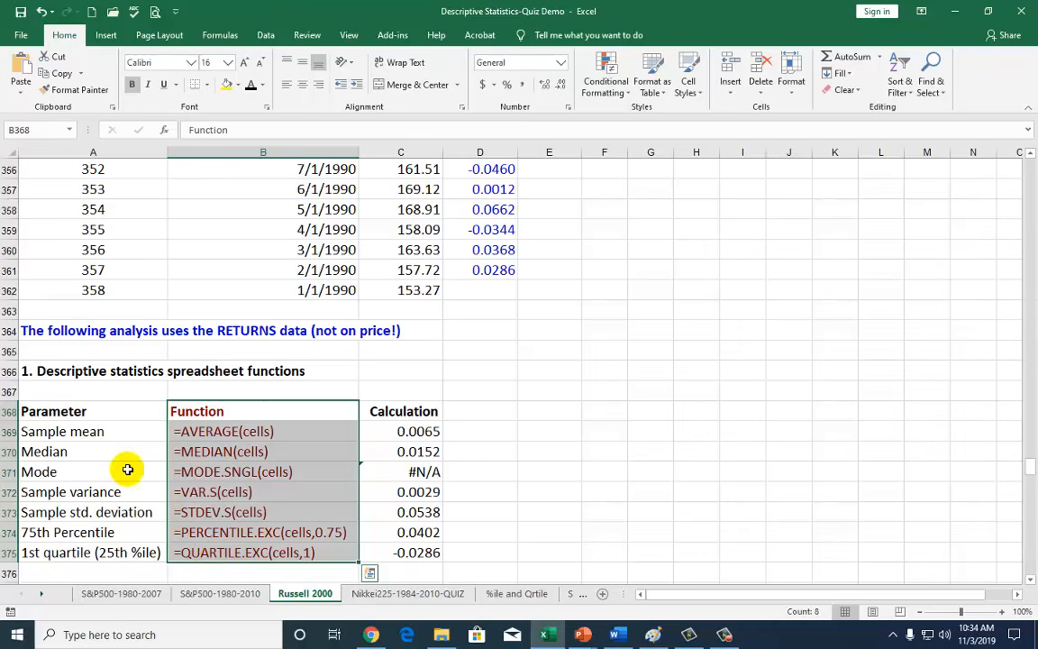
pyautogui.click(72, 432)
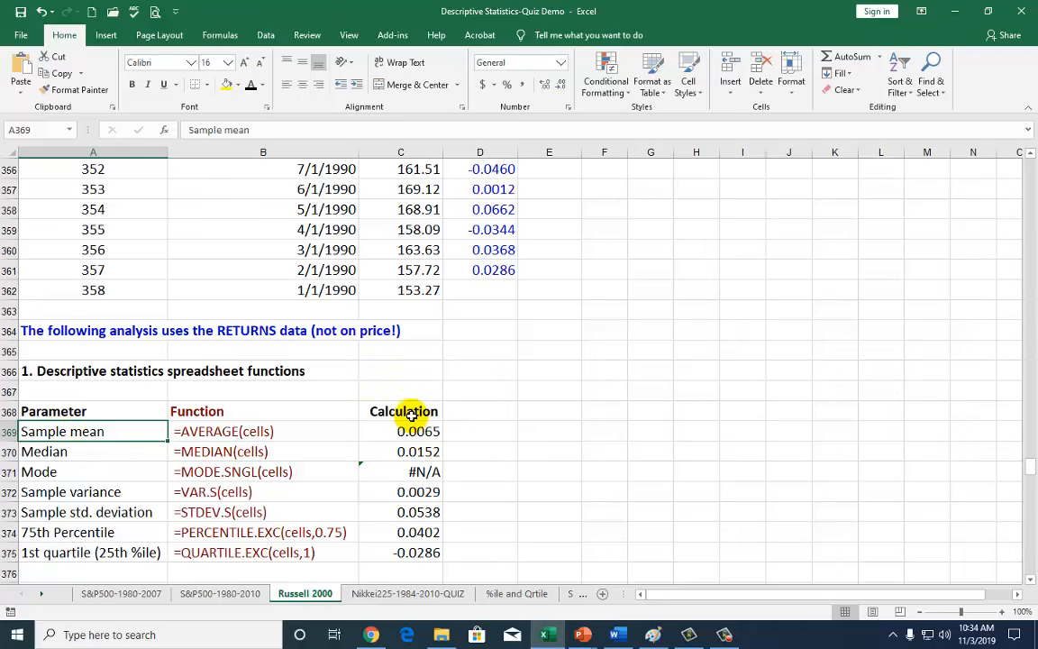
pyautogui.moveTo(401, 411); pyautogui.dragTo(419, 570)
# Enter =AVERAGE(D5:D361) in D369 beside Sample mean, giving 0.0065.
pyautogui.click(479, 431)
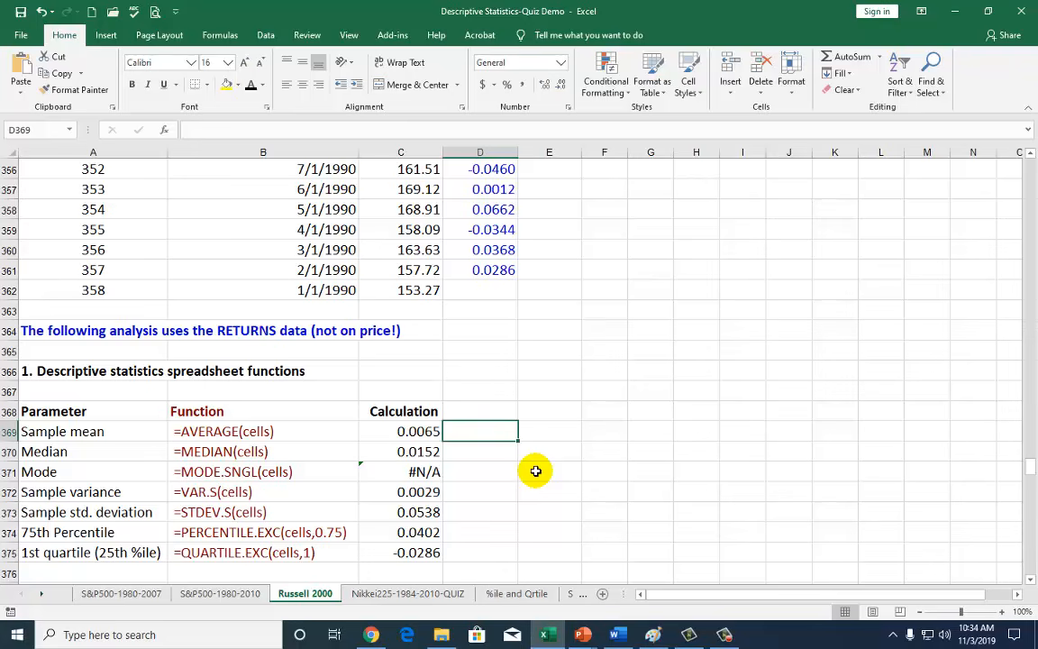
pyautogui.write('=average')
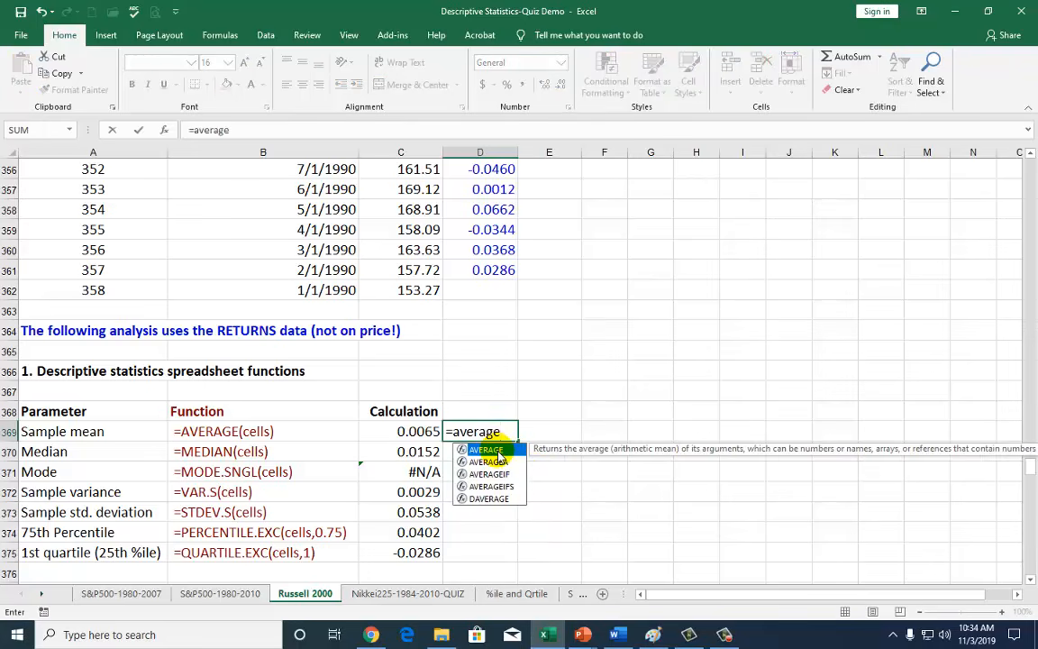
pyautogui.doubleClick(497, 452)
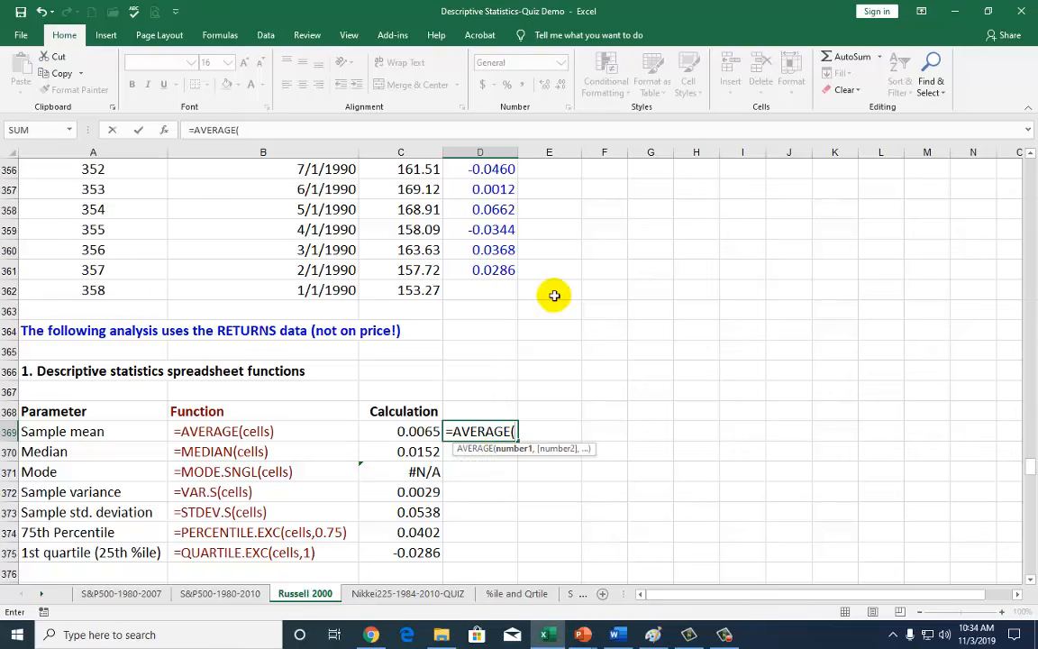
pyautogui.click(493, 250)
pyautogui.scroll(20, 493, 250)
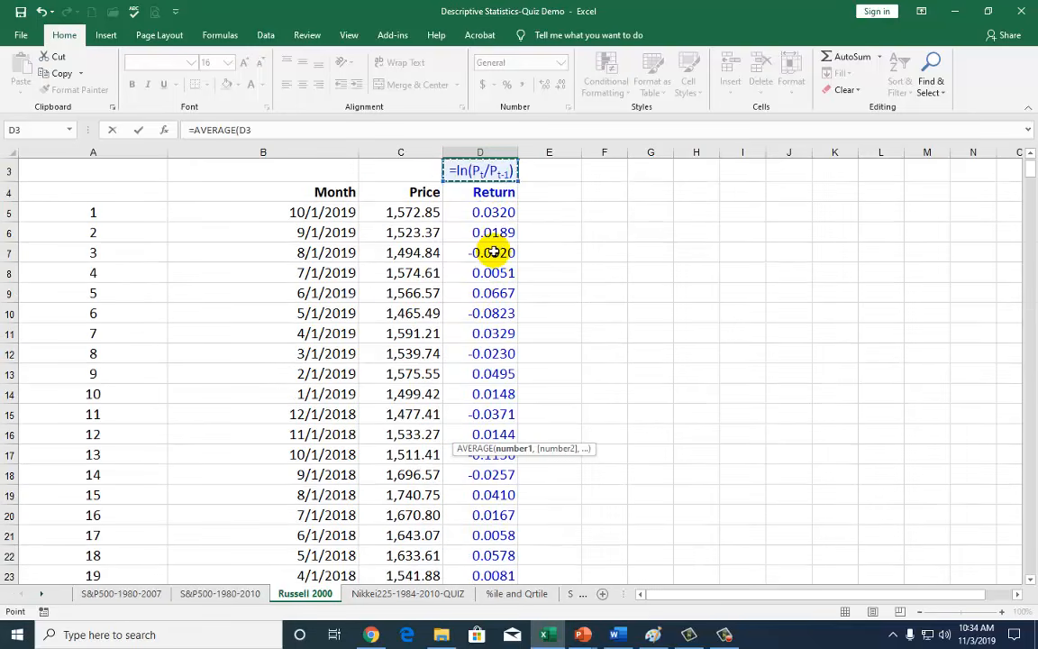
pyautogui.click(493, 213)
pyautogui.moveTo(493, 213); pyautogui.dragTo(515, 528)
pyautogui.press('Return')
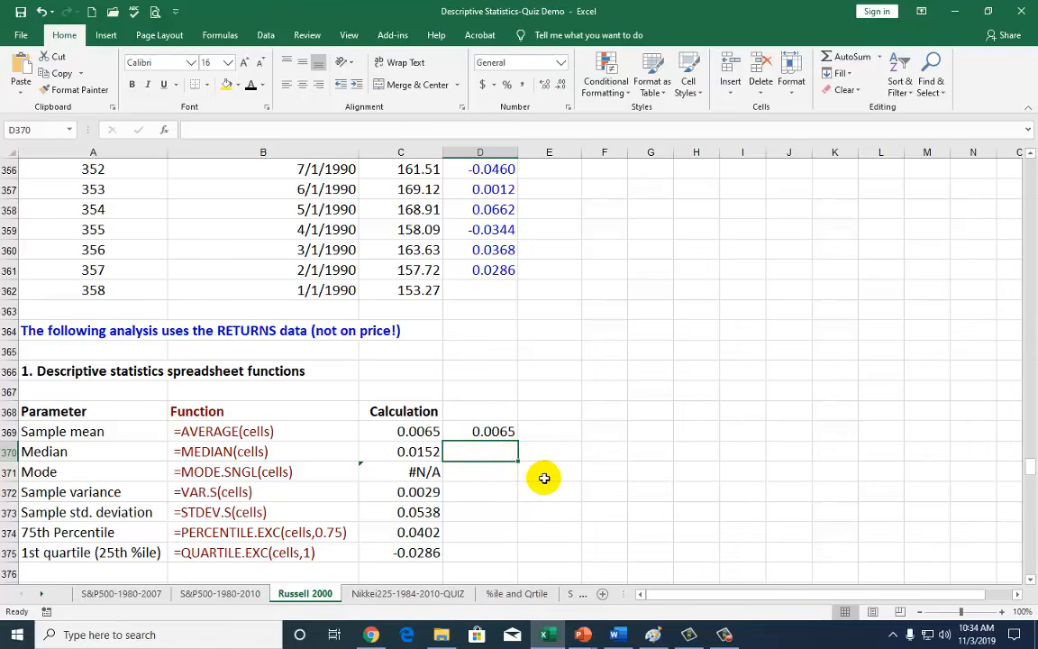
# Enter =MEDIAN(D5:D361) in D370, giving 0.0152.
pyautogui.write('=media')
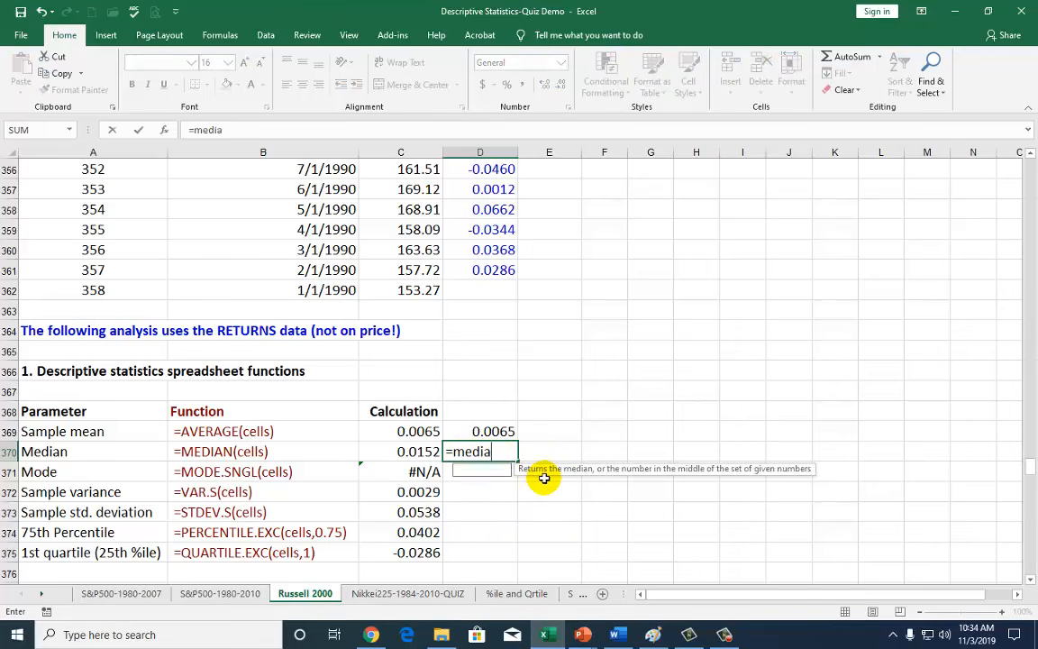
pyautogui.write('n(')
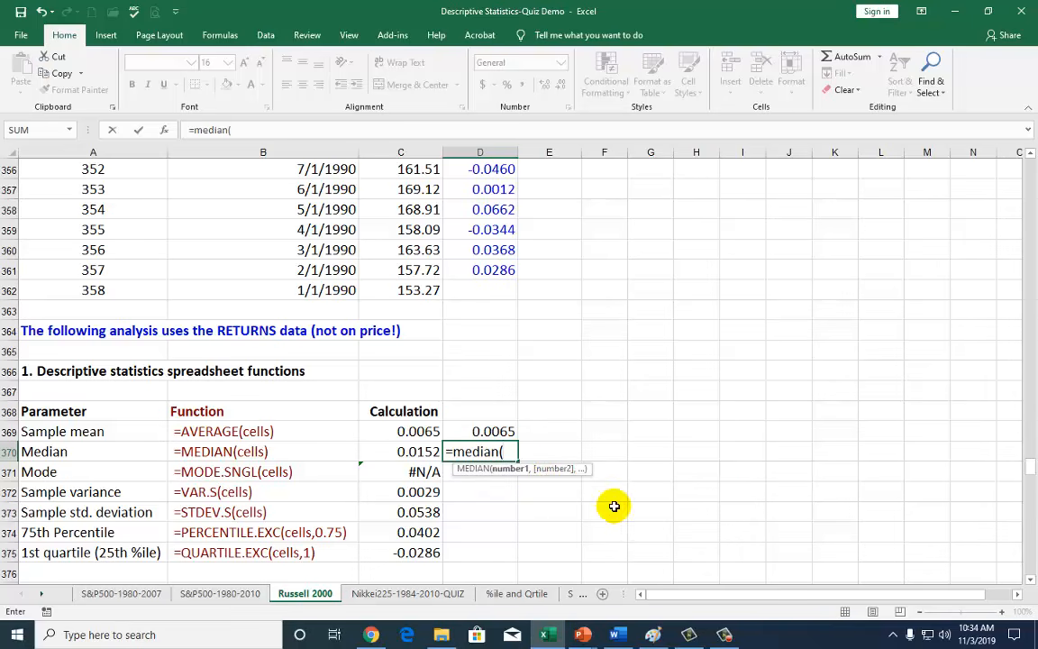
pyautogui.click(502, 249)
pyautogui.hotkey('ctrl', 'Up')
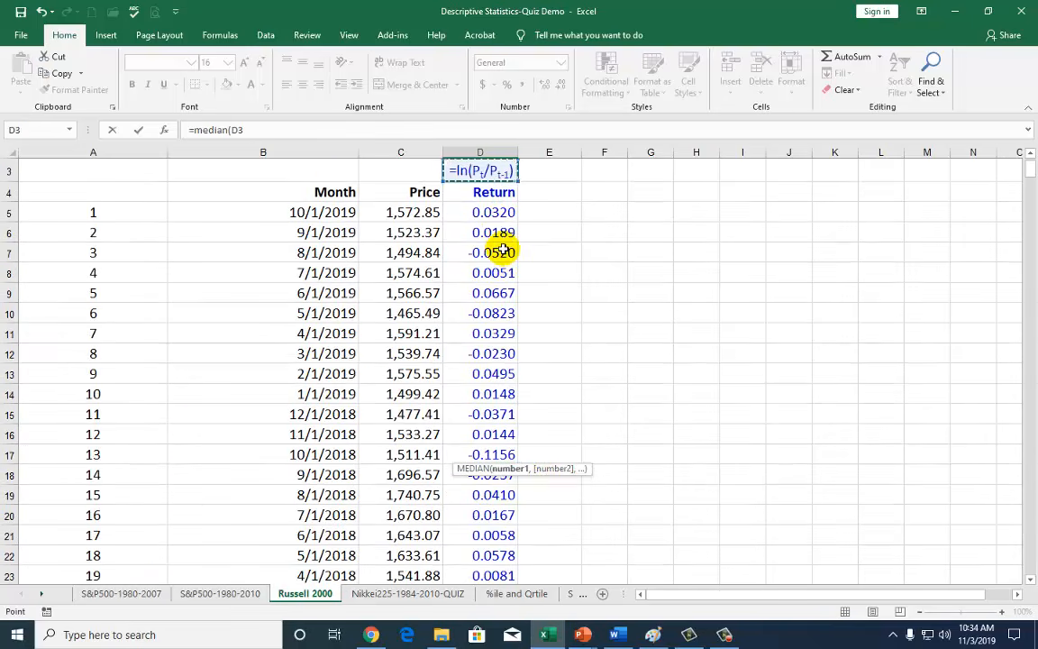
pyautogui.click(500, 213)
pyautogui.hotkey('ctrl', 'shift', 'Down')
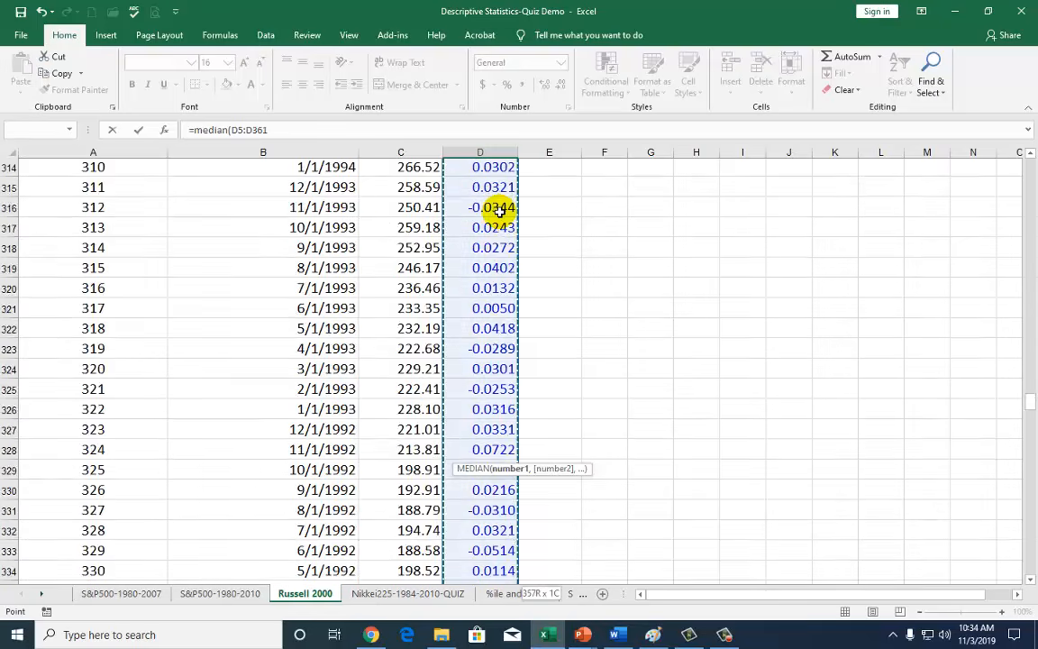
pyautogui.press('Return')
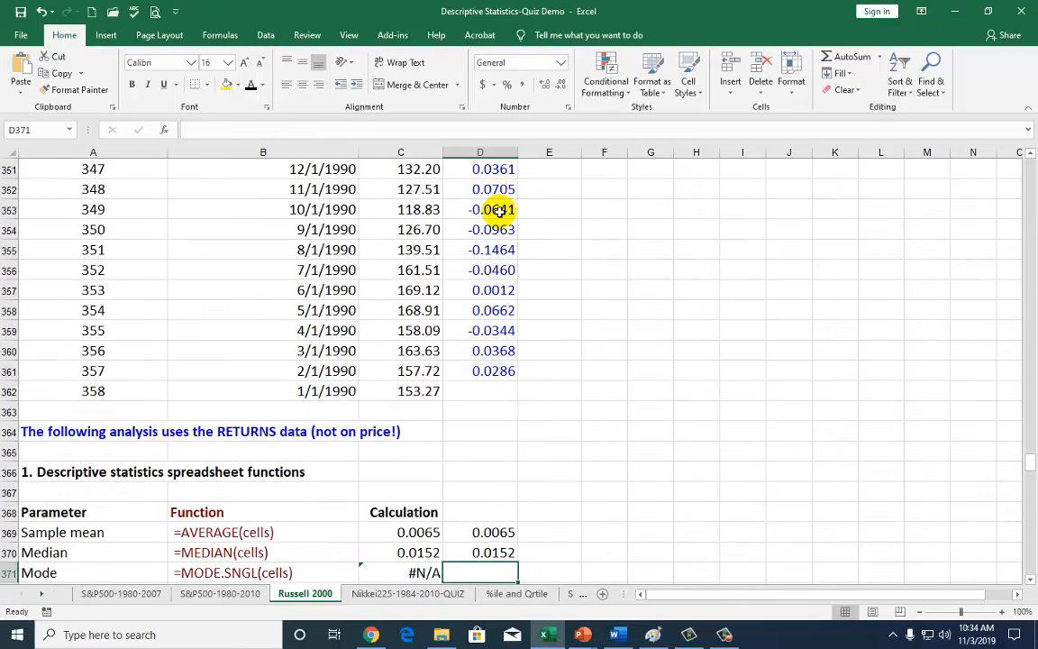
# Enter =MODE.SNGL(D5:D361) in D371, which returns #N/A.
pyautogui.scroll(-2, 552, 348)
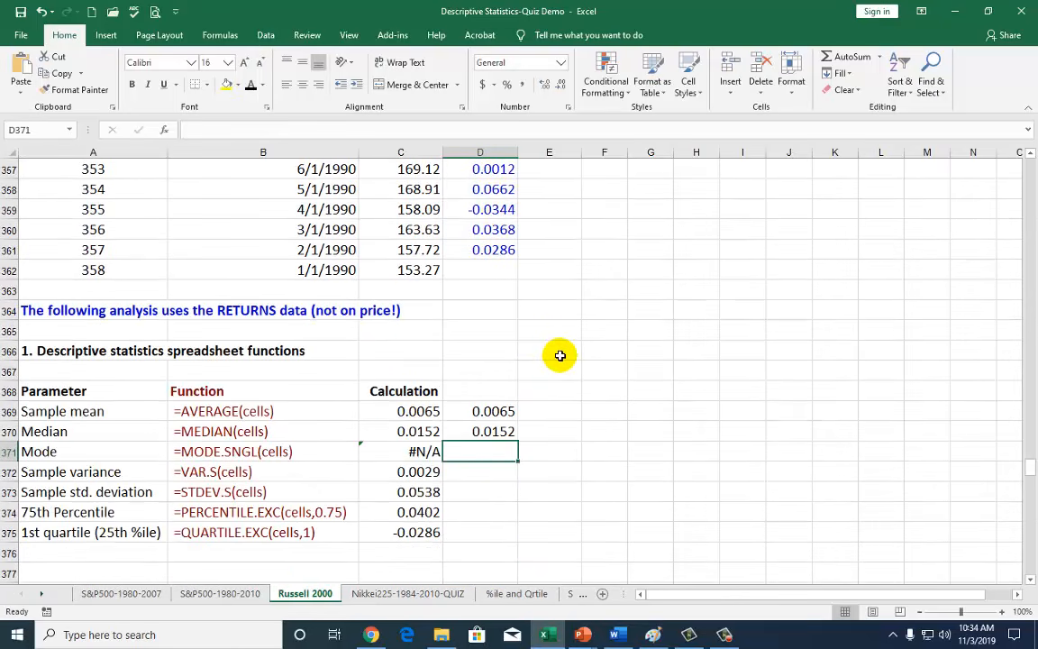
pyautogui.write('=')
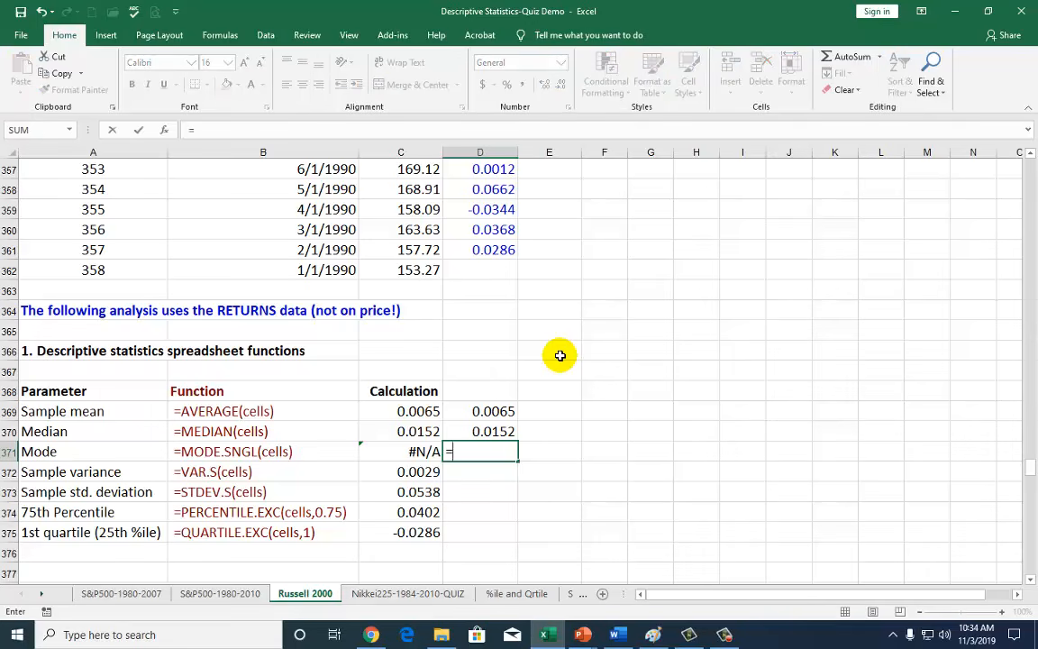
pyautogui.write('mode')
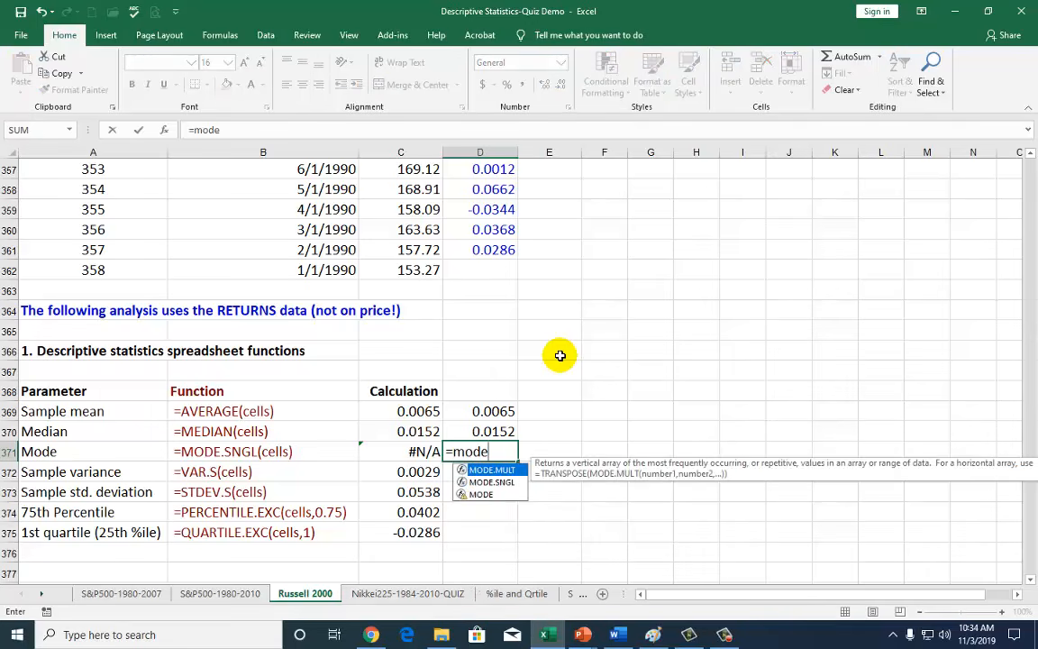
pyautogui.doubleClick(503, 484)
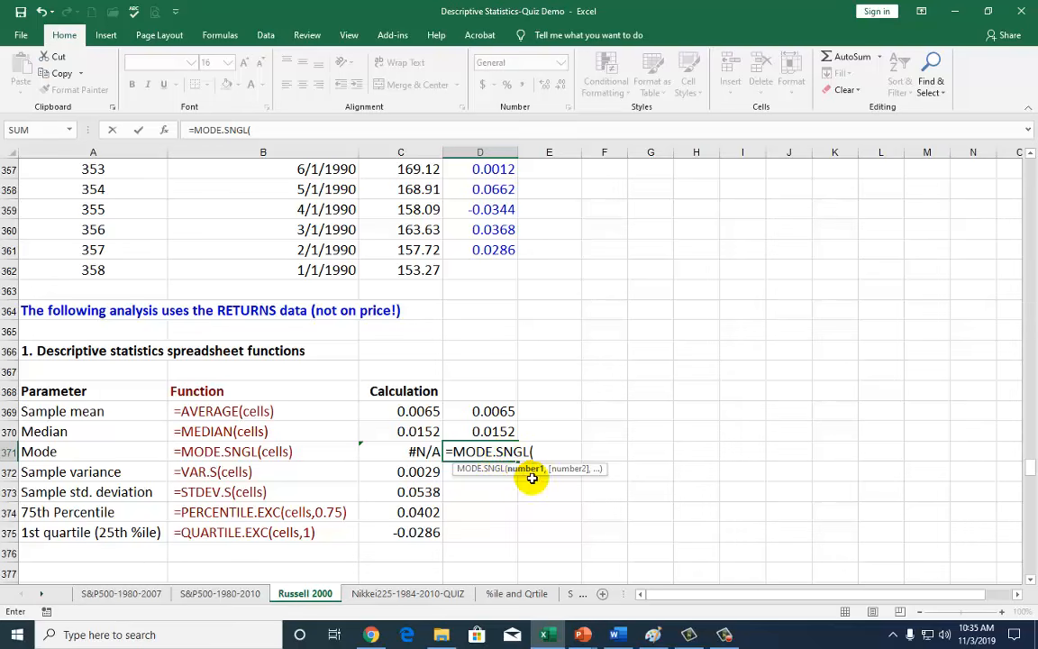
pyautogui.click(494, 231)
pyautogui.hotkey('ctrl', 'Up')
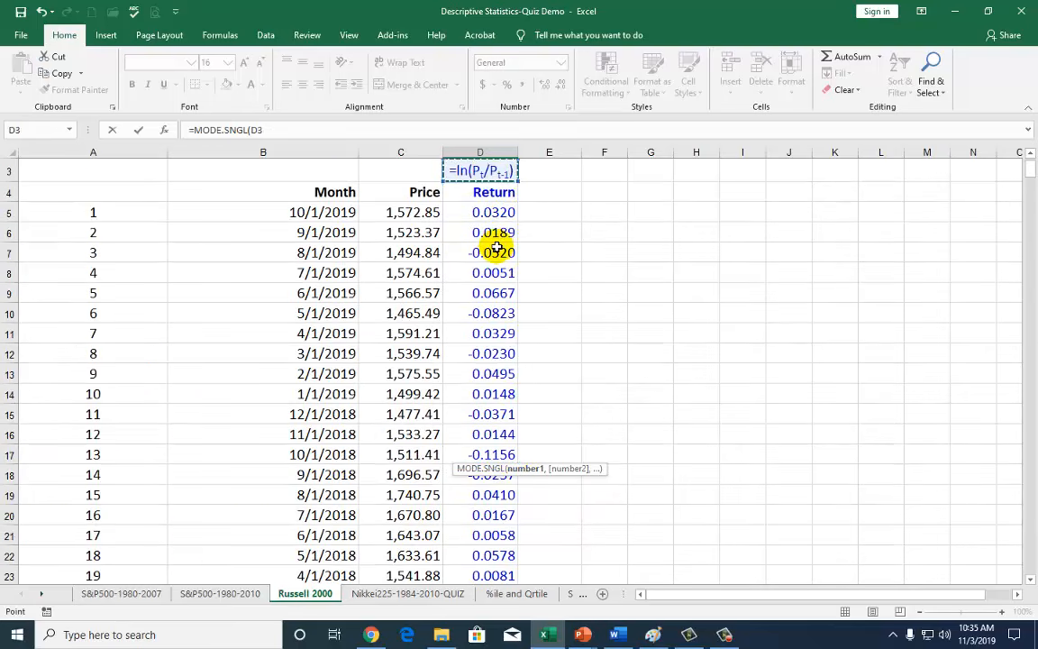
pyautogui.click(497, 213)
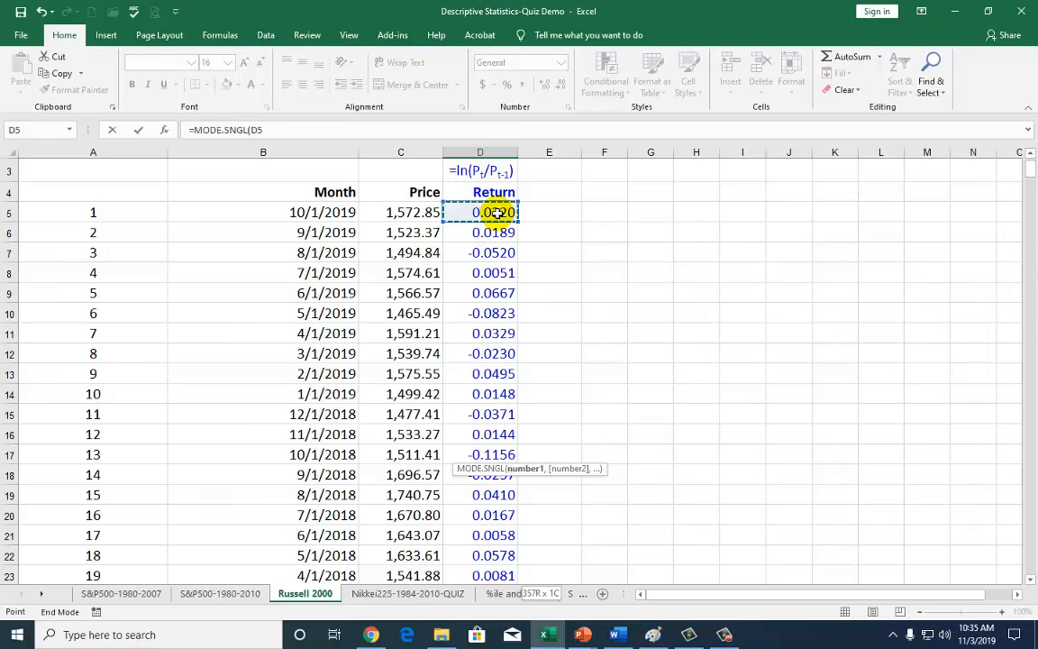
pyautogui.hotkey('ctrl', 'shift', 'Down')
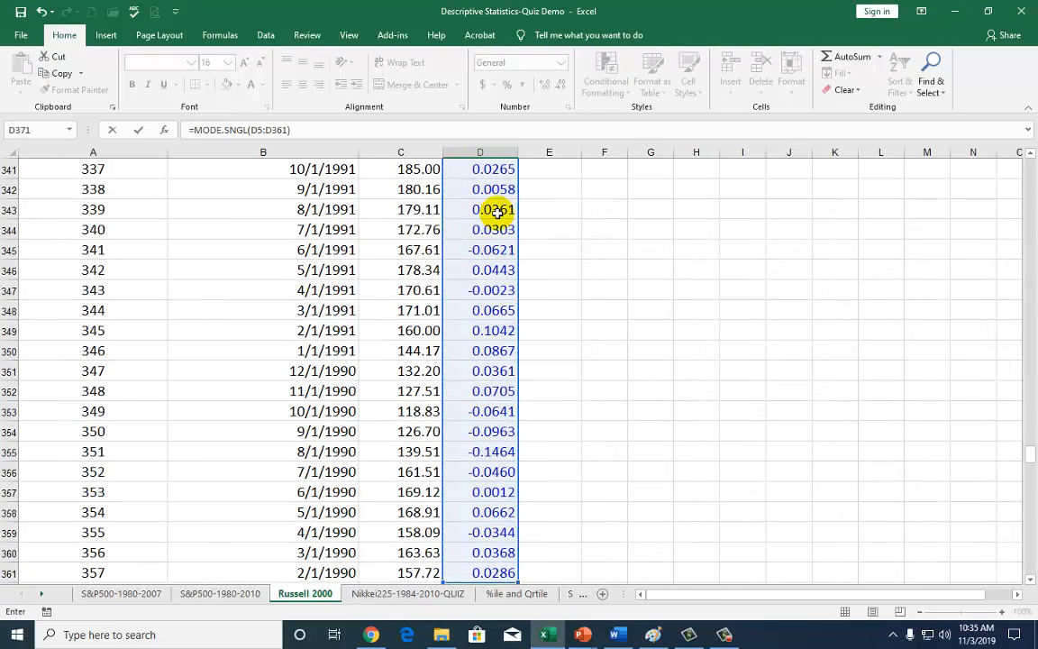
pyautogui.press('Return')
pyautogui.scroll(-3, 540, 413)
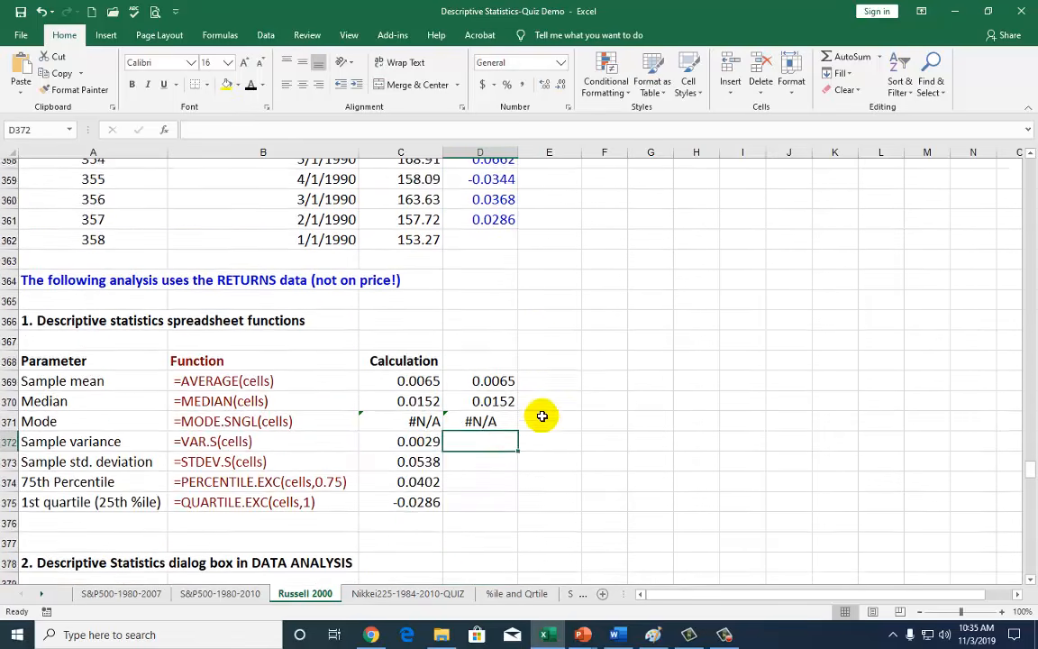
pyautogui.click(479, 370)
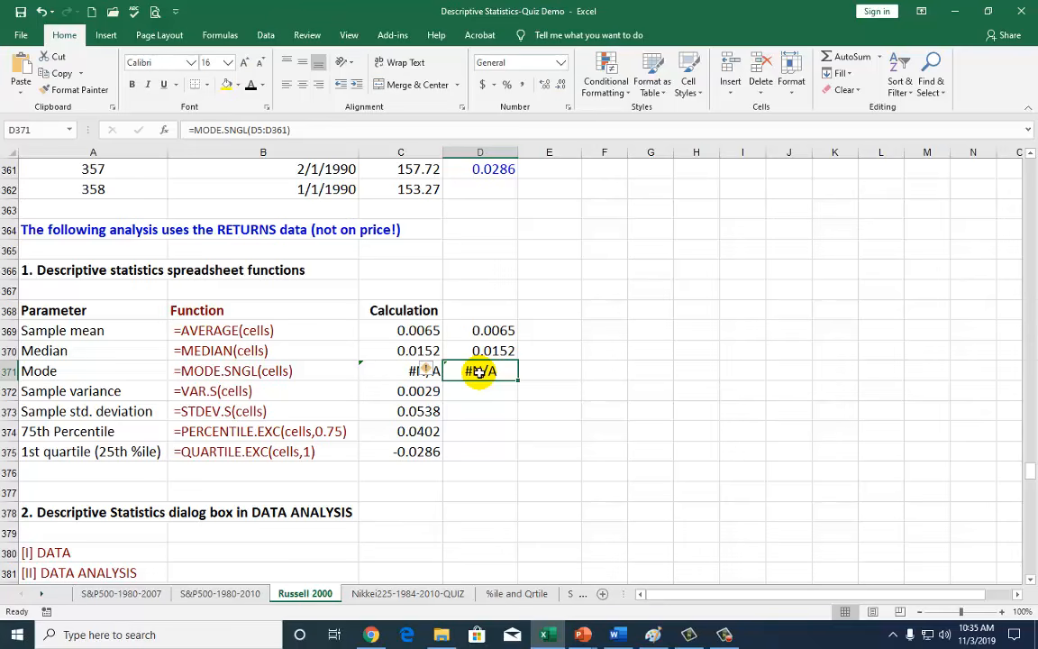
# Enter =VAR.S(D5:D361) in D372, giving a sample variance of 0.002895.
pyautogui.click(478, 391)
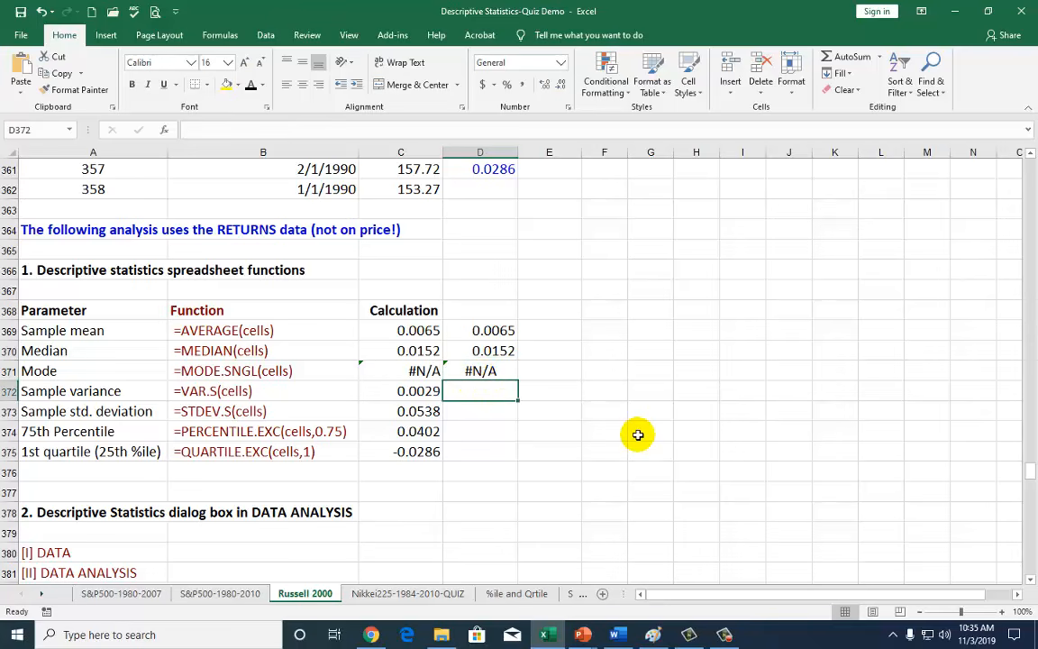
pyautogui.write('=var')
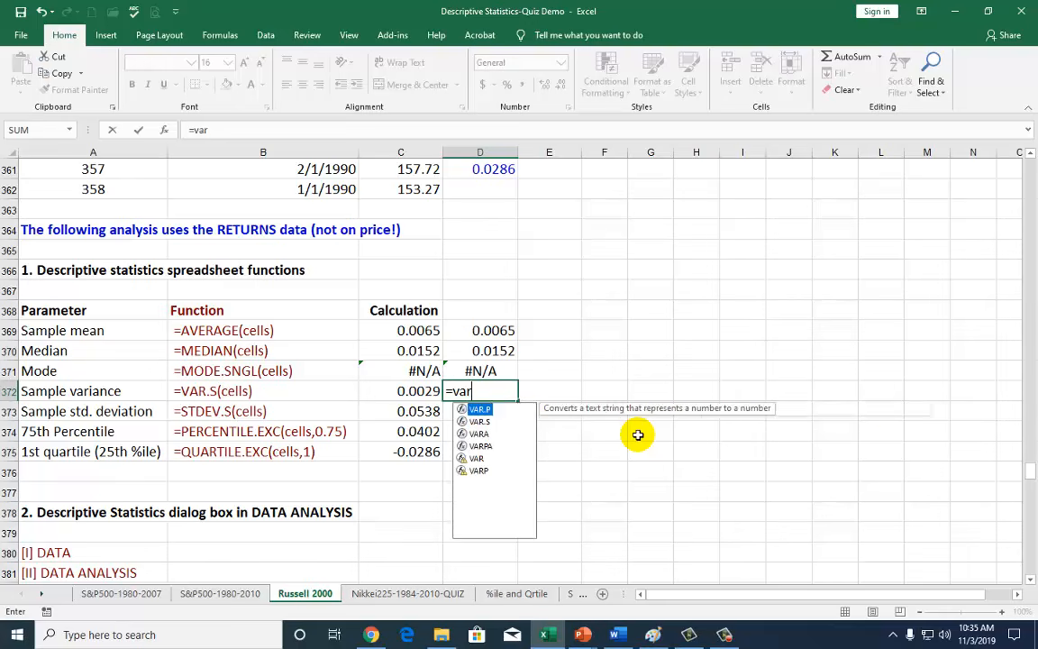
pyautogui.doubleClick(494, 422)
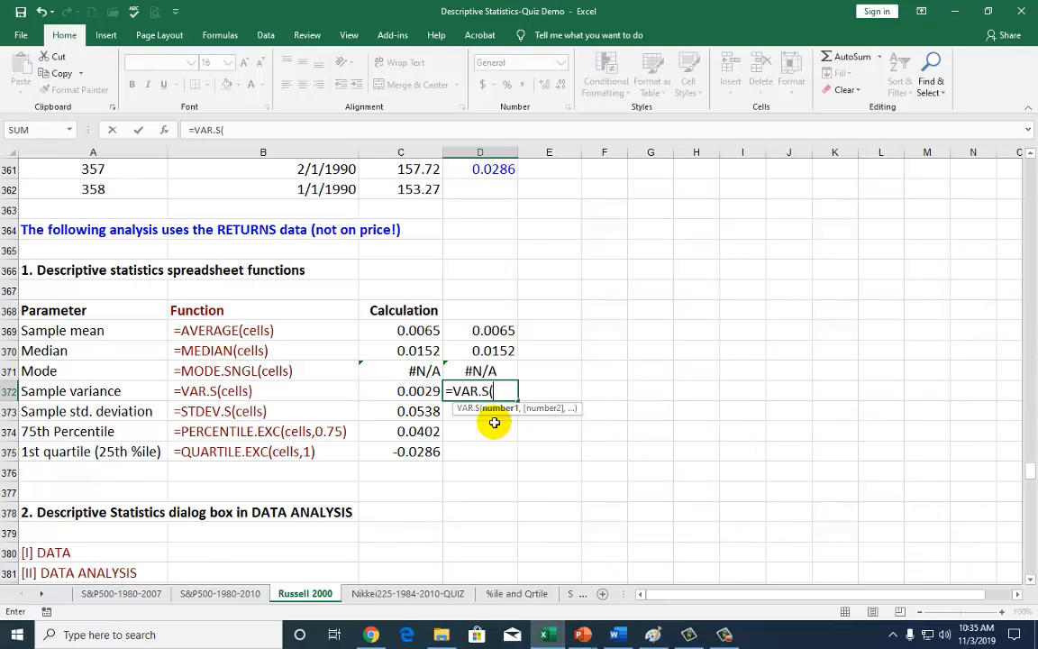
pyautogui.scroll(2, 502, 243)
pyautogui.click(501, 245)
pyautogui.scroll(20, 501, 245)
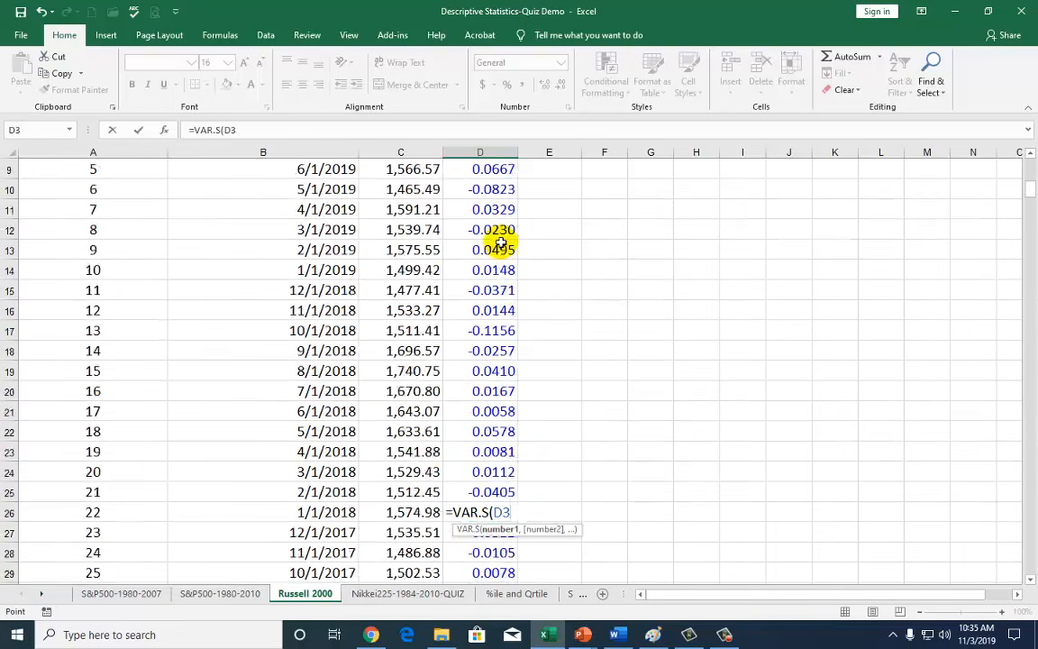
pyautogui.click(481, 213)
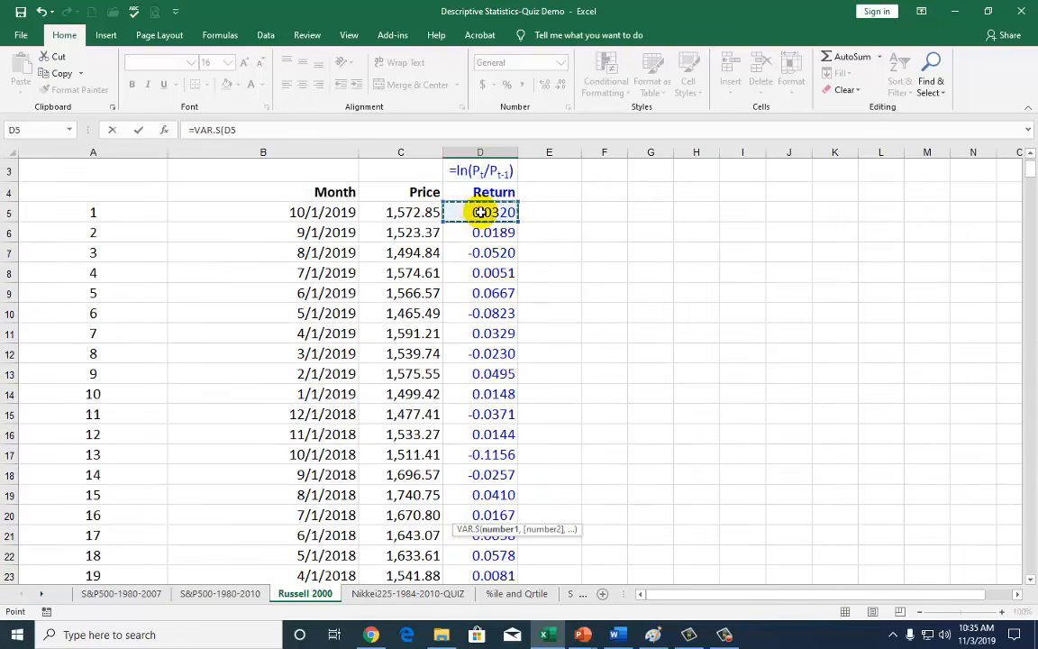
pyautogui.hotkey('ctrl', 'shift', 'Down')
pyautogui.press('Return')
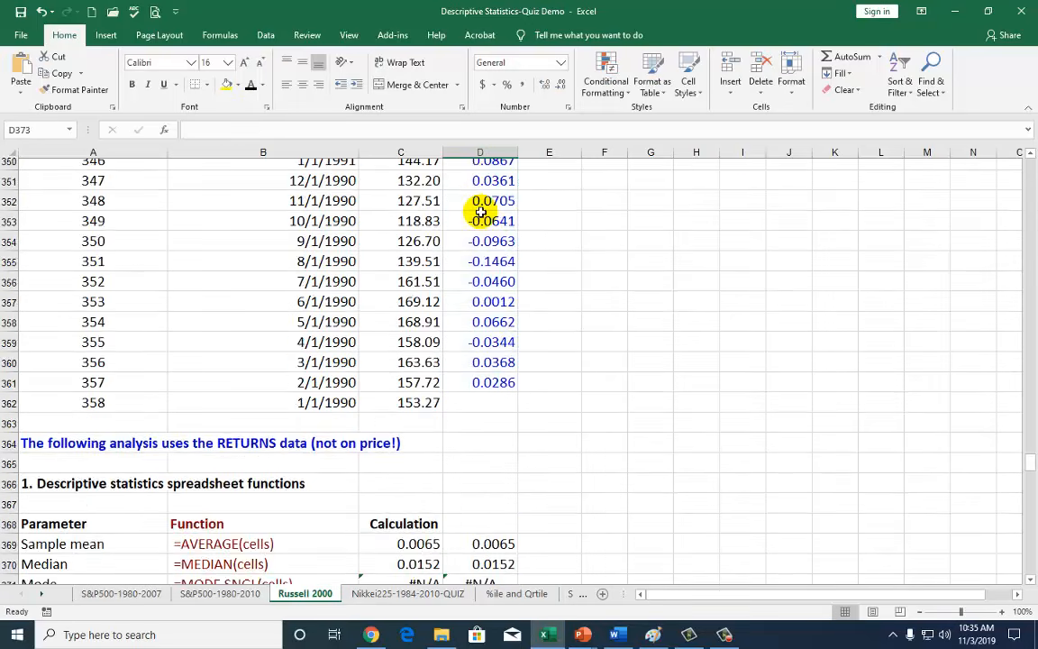
pyautogui.scroll(-3, 481, 213)
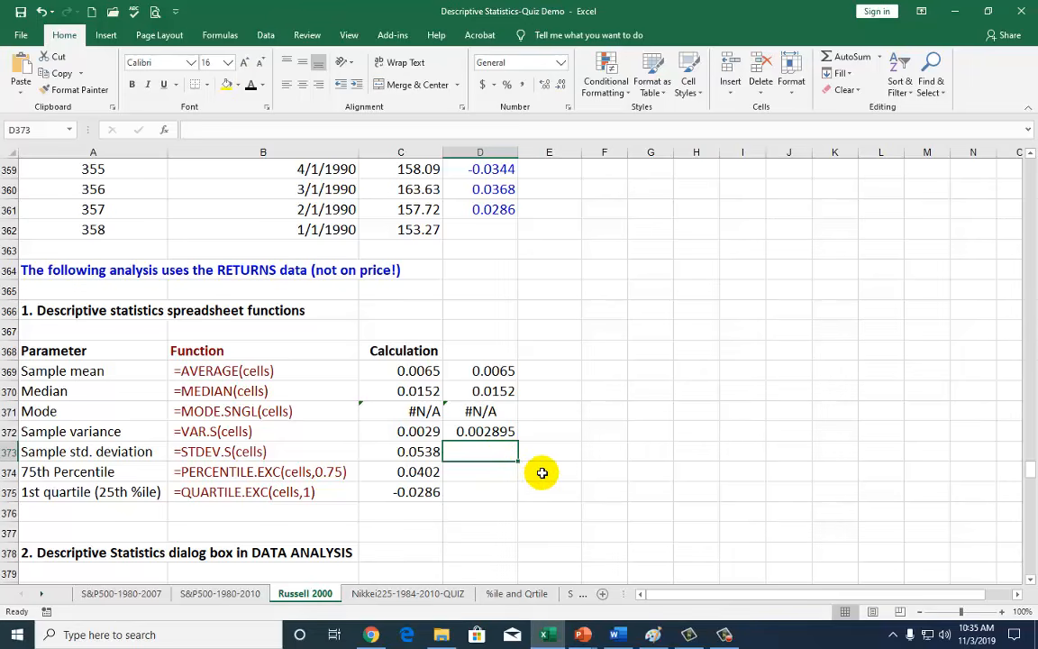
# Try =SQRT(D372) in D373 and compare it with the reference standard deviation.
pyautogui.write('=sqrt')
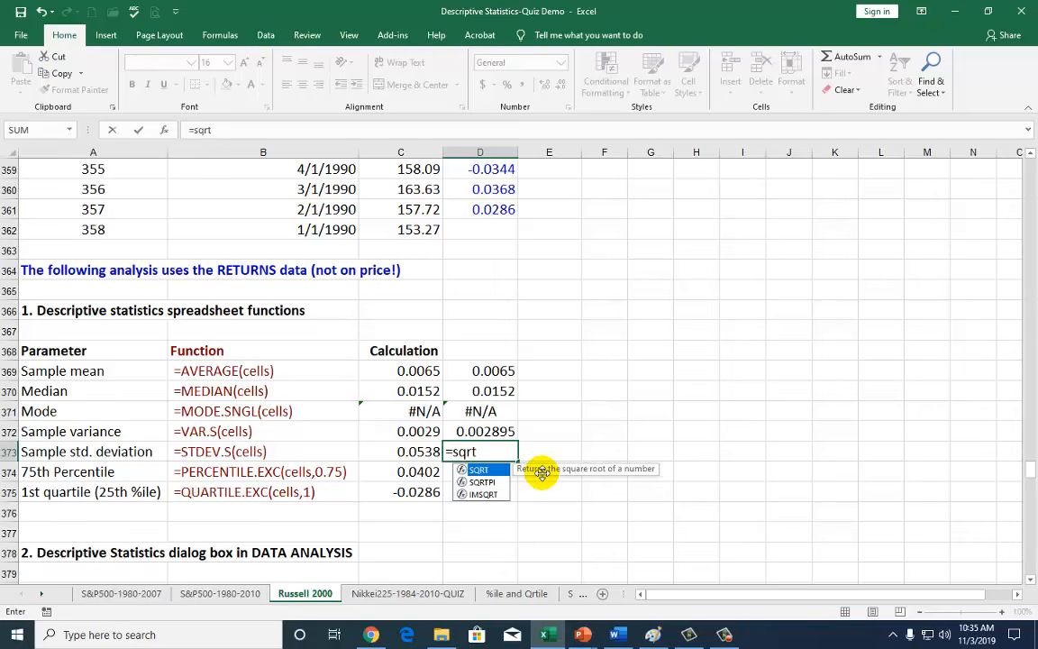
pyautogui.write('(')
pyautogui.click(501, 432)
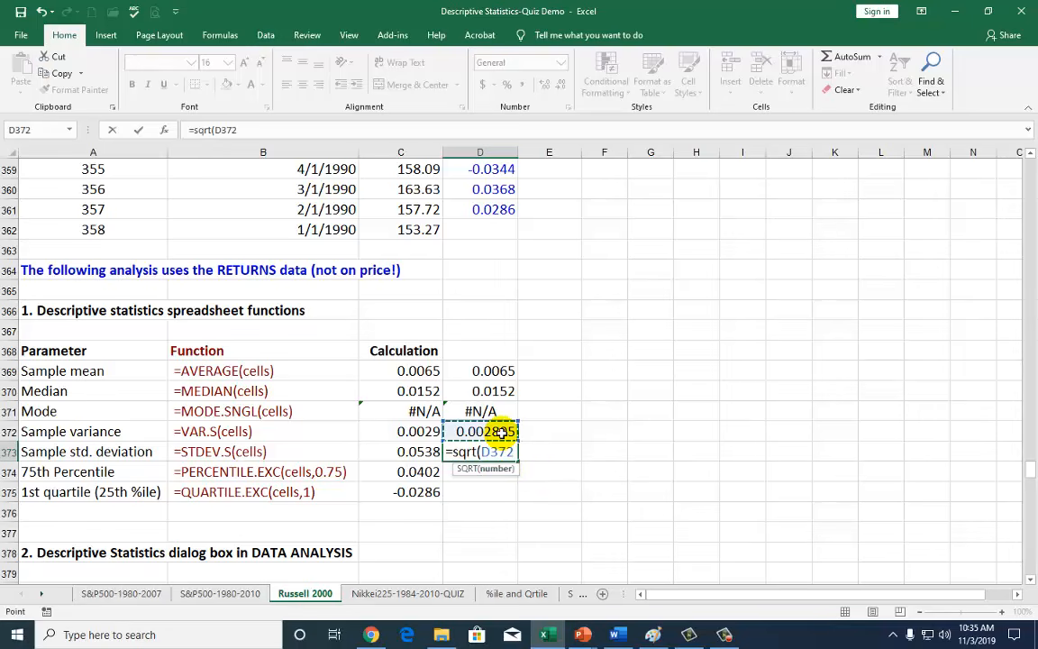
pyautogui.write(')')
pyautogui.press('Return')
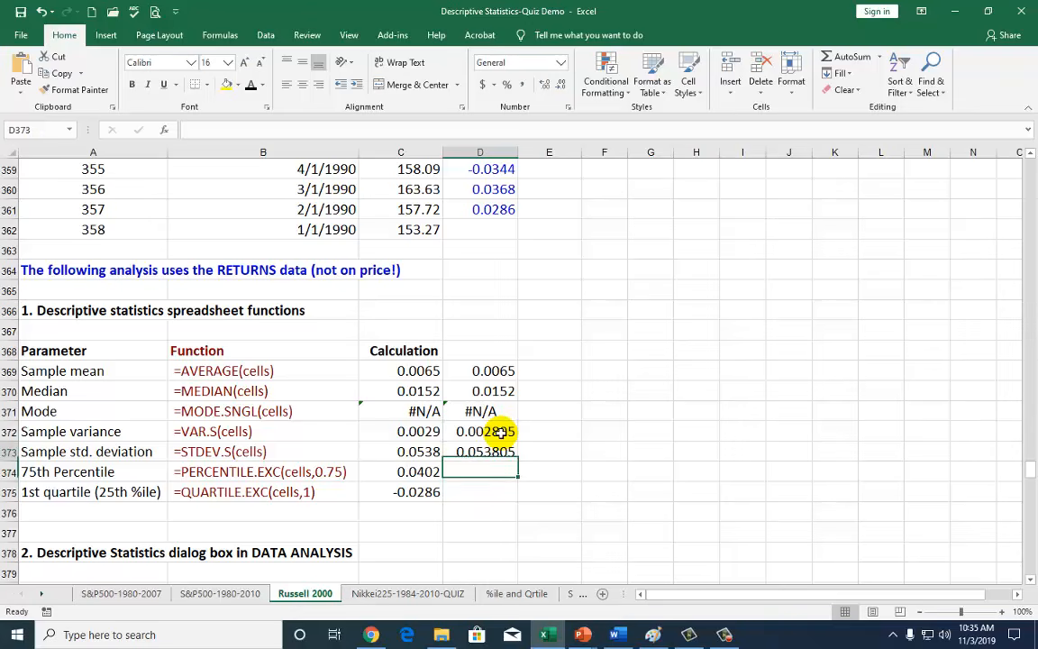
pyautogui.press('Up')
pyautogui.press('Left')
pyautogui.press('Right')
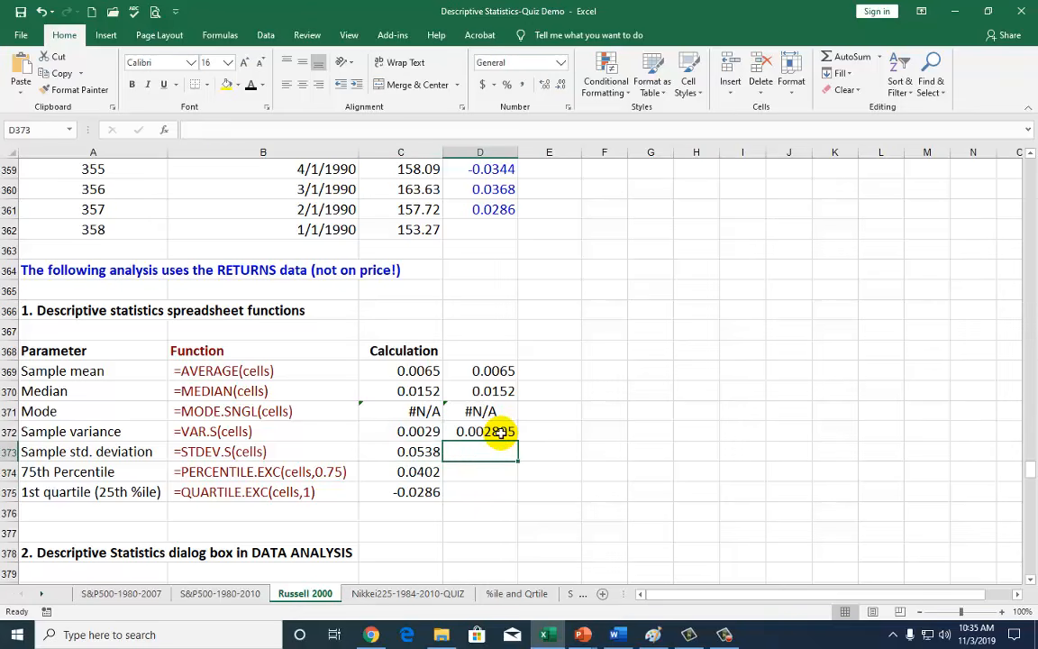
# Replace it with =STDEV.S(D5:D361), giving 0.053805.
pyautogui.write('=std')
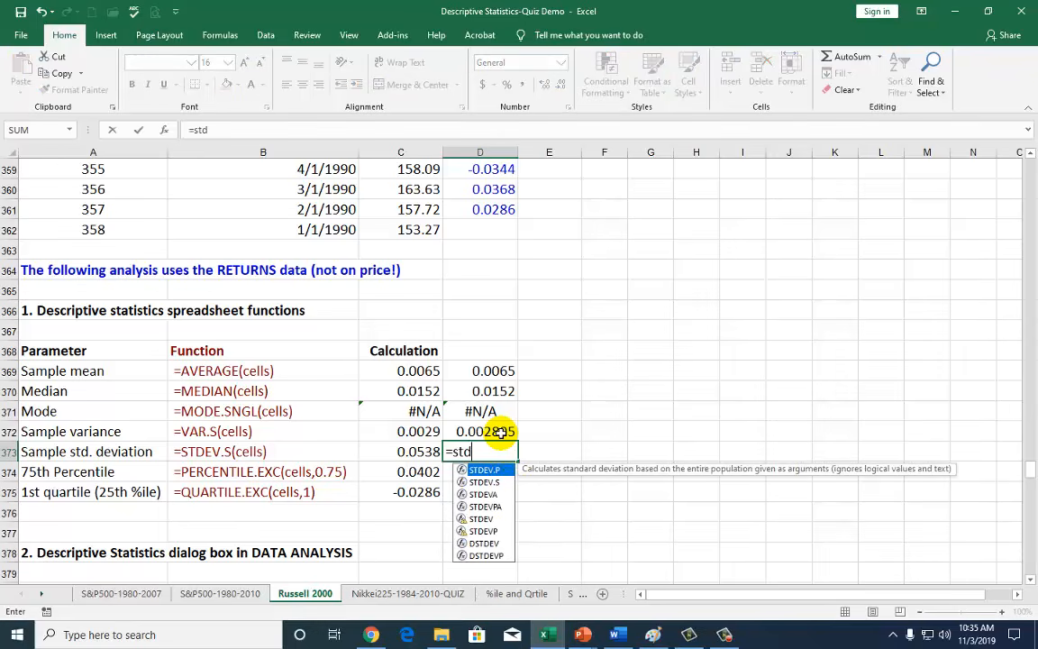
pyautogui.doubleClick(491, 484)
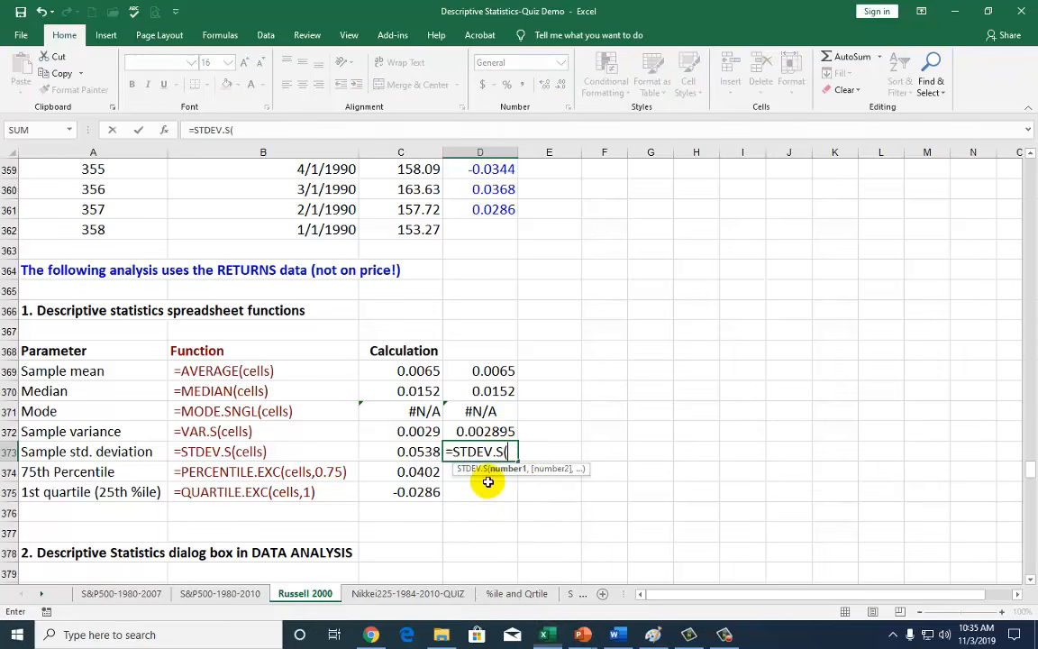
pyautogui.click(489, 208)
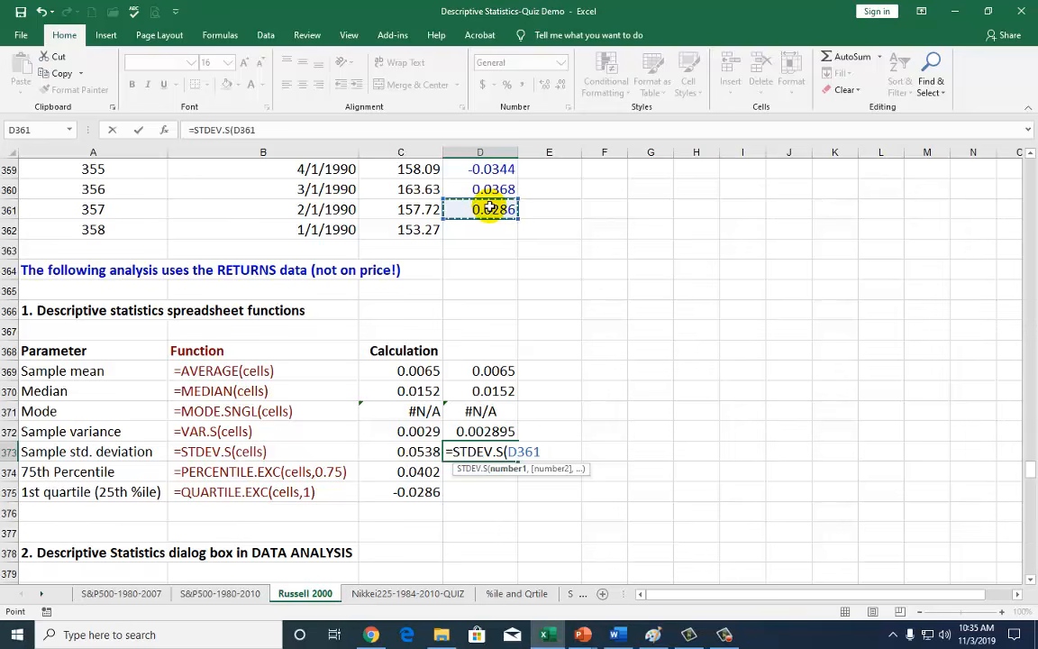
pyautogui.hotkey('ctrl', 'Up')
pyautogui.press('Down')
pyautogui.press('Down')
pyautogui.hotkey('shift', 'Down')
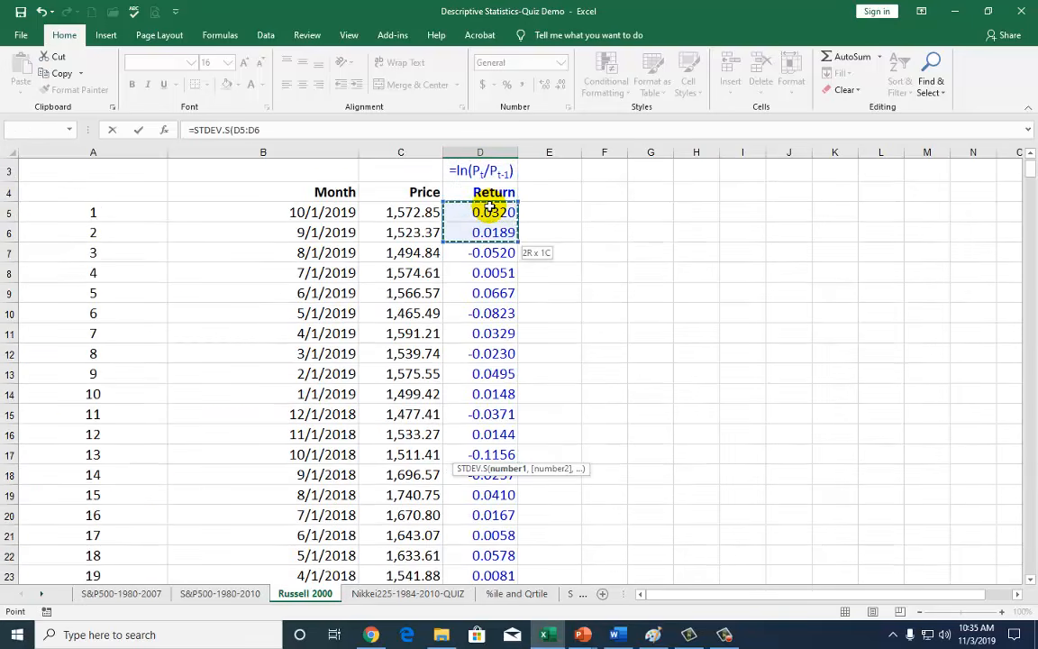
pyautogui.hotkey('ctrl', 'shift', 'Down')
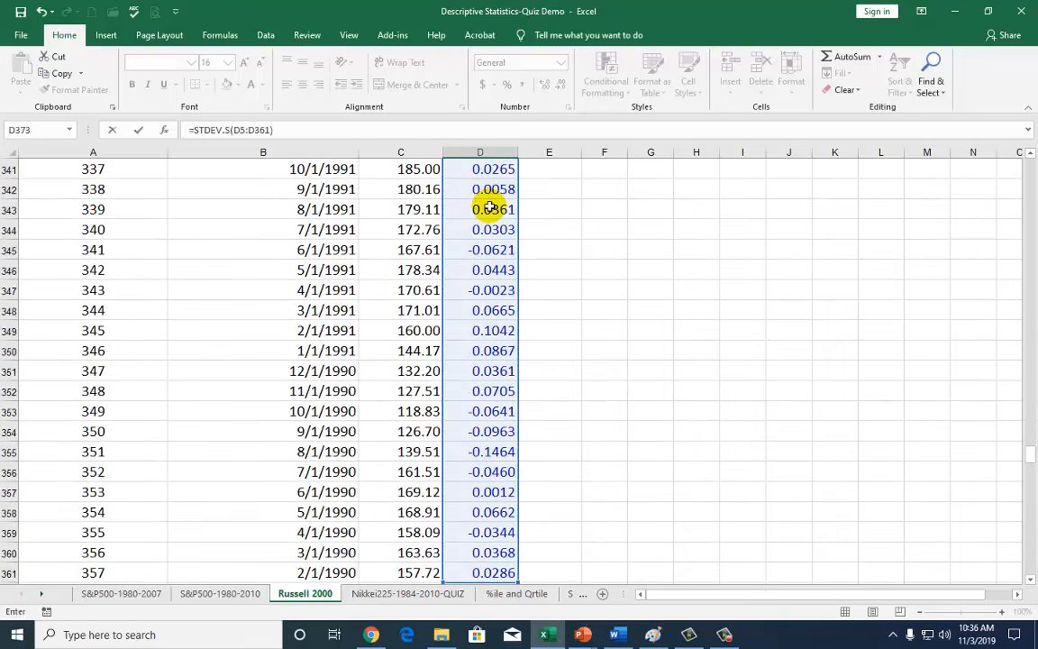
pyautogui.press('Return')
pyautogui.scroll(-1, 526, 435)
pyautogui.scroll(-2, 525, 435)
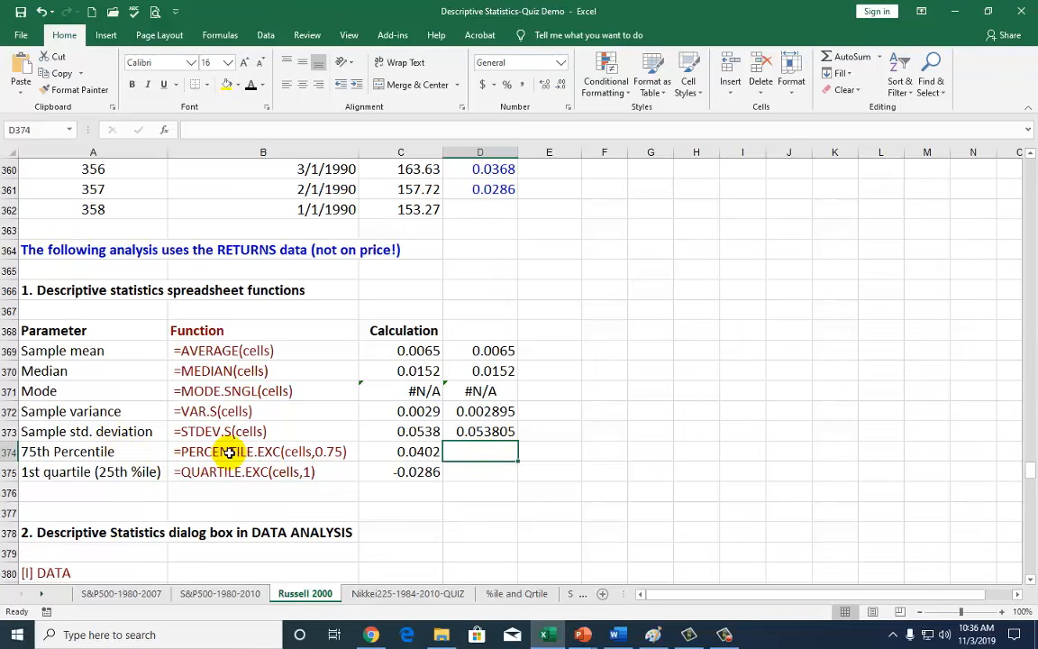
# Enter =PERCENTILE.EXC(D5:D361,75%) in D374, giving 0.040183.
pyautogui.write('=')
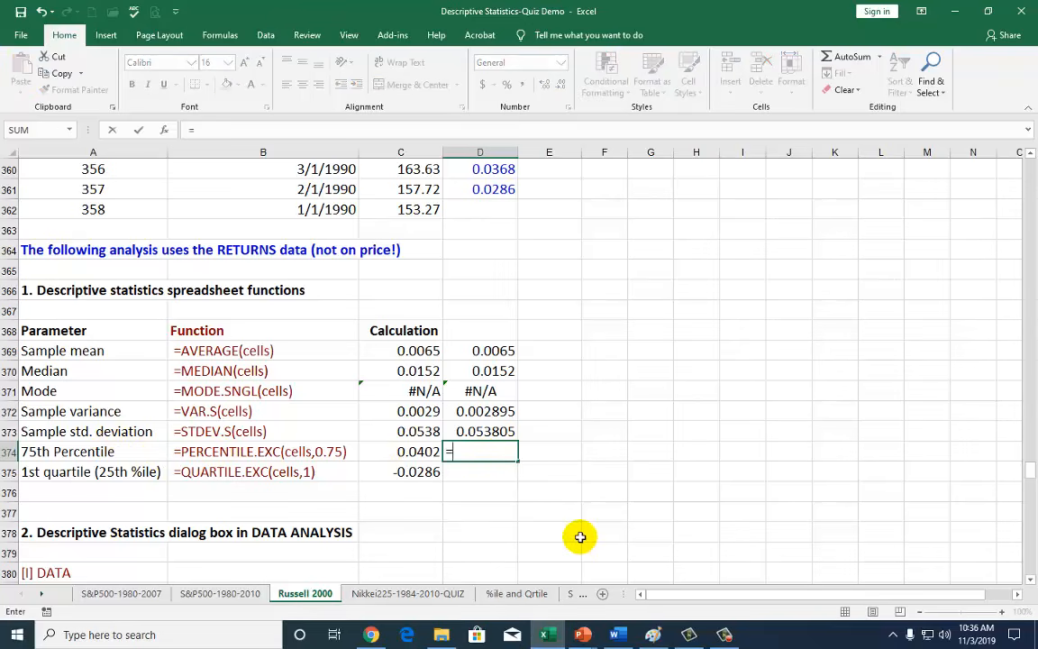
pyautogui.write('perci')
pyautogui.press('BackSpace')
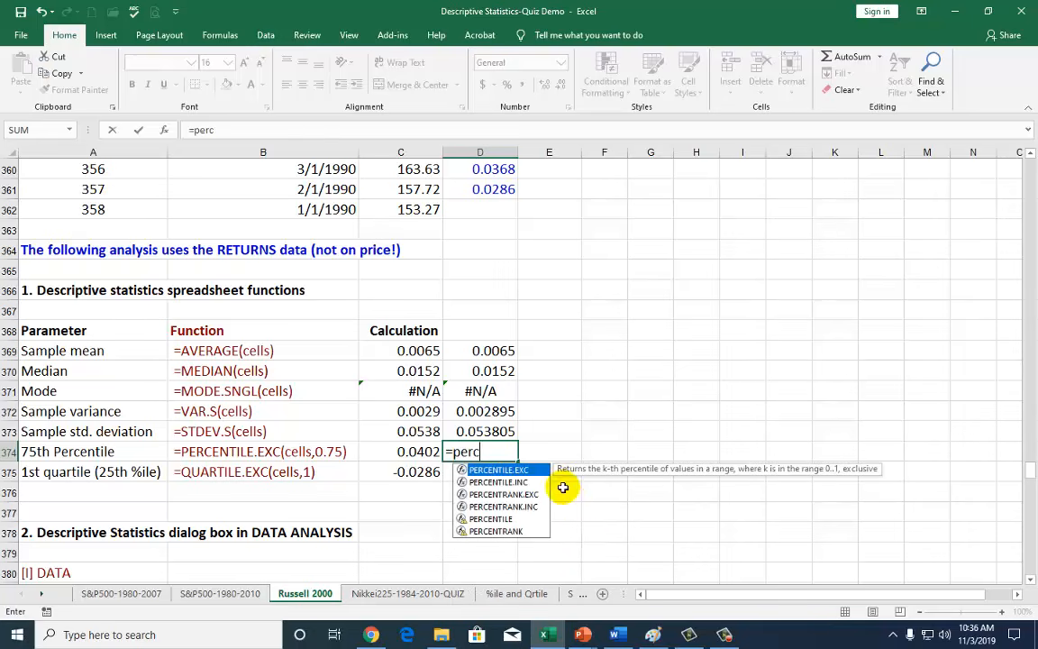
pyautogui.doubleClick(527, 471)
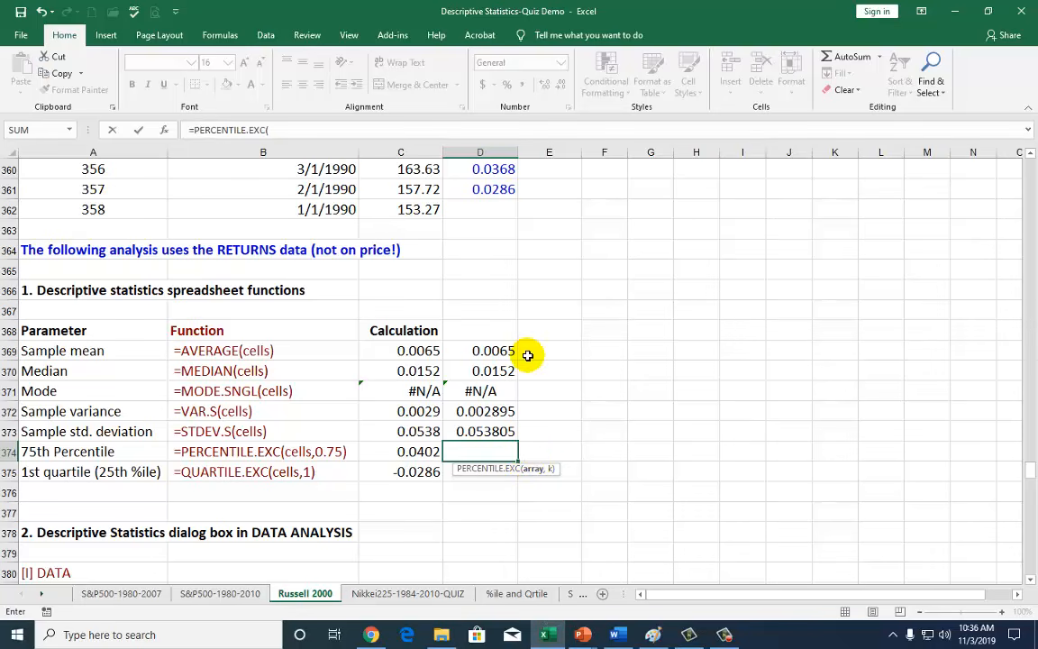
pyautogui.scroll(2, 500, 292)
pyautogui.click(500, 292)
pyautogui.hotkey('ctrl', 'Up')
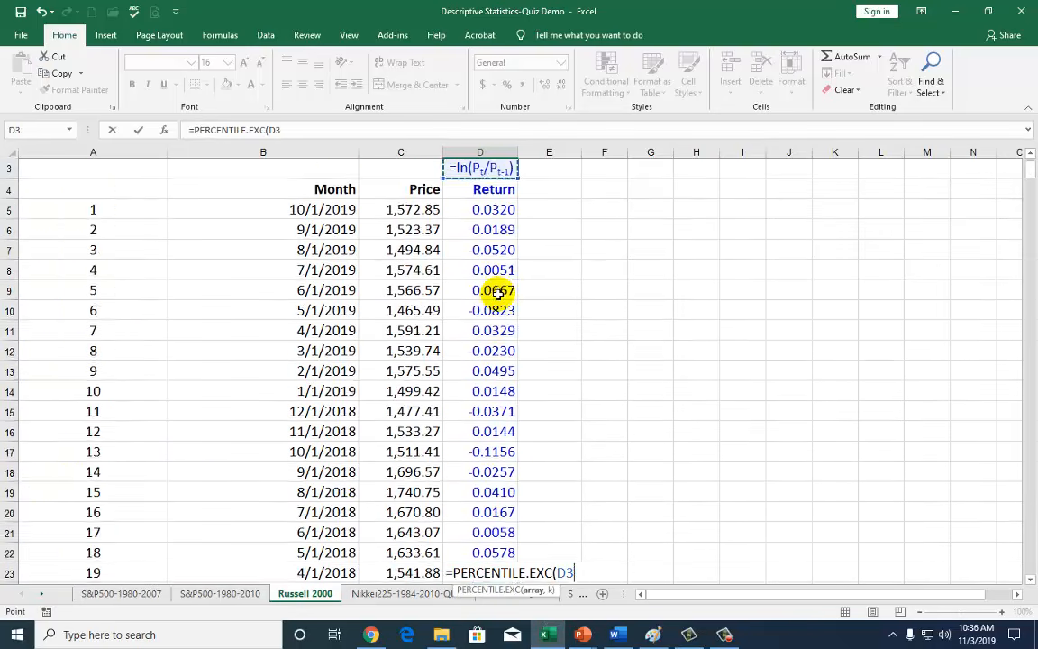
pyautogui.click(493, 212)
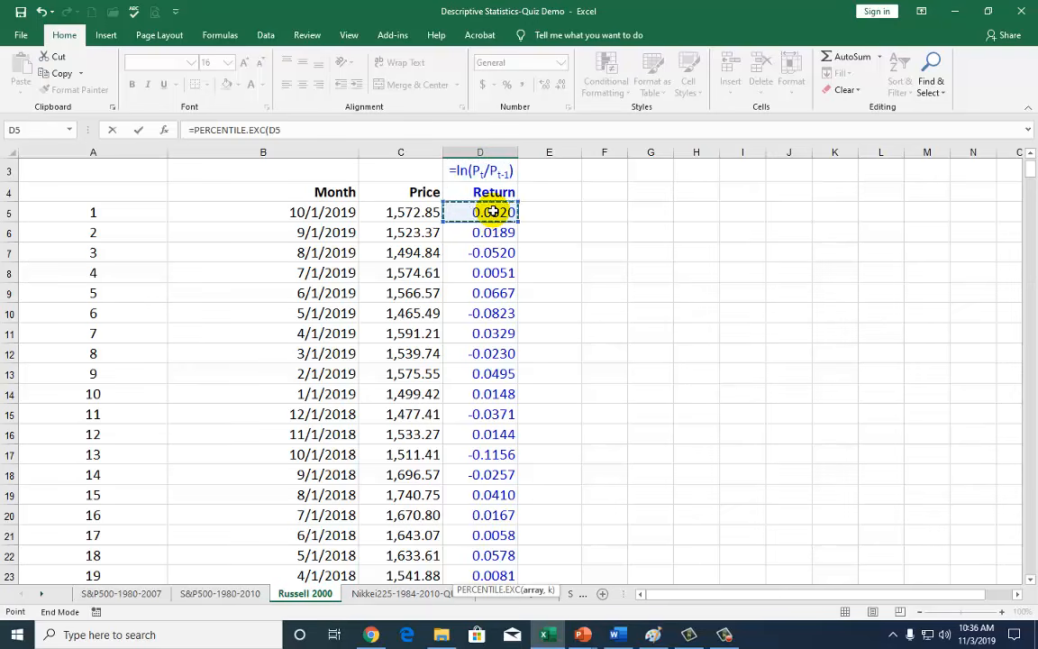
pyautogui.hotkey('ctrl', 'shift', 'Down')
pyautogui.scroll(-5, 515, 338)
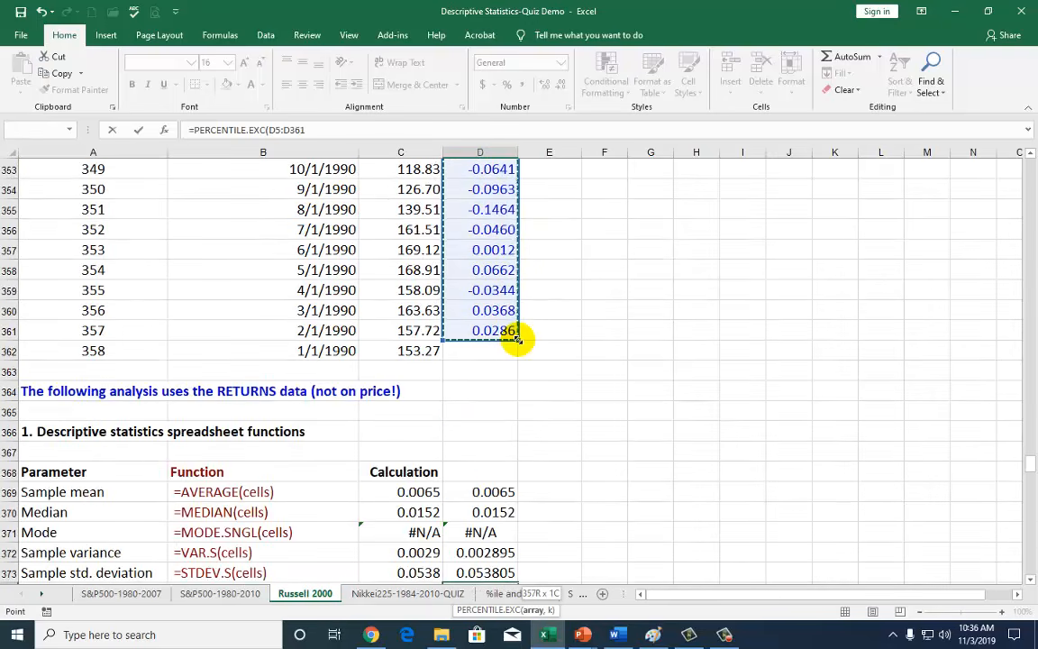
pyautogui.scroll(-3, 516, 340)
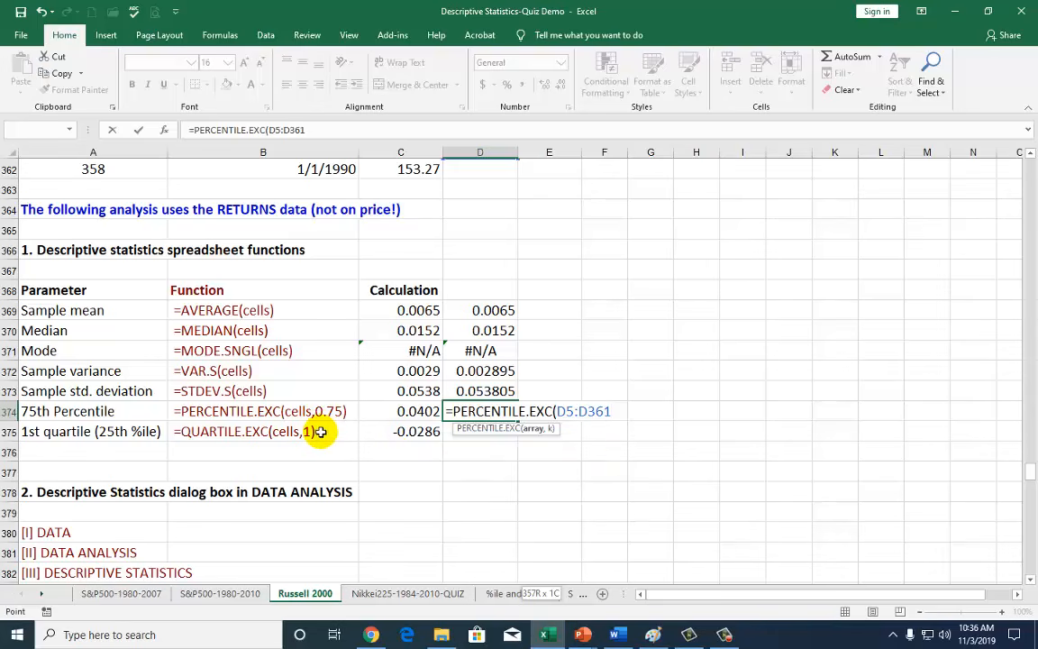
pyautogui.write(',75%')
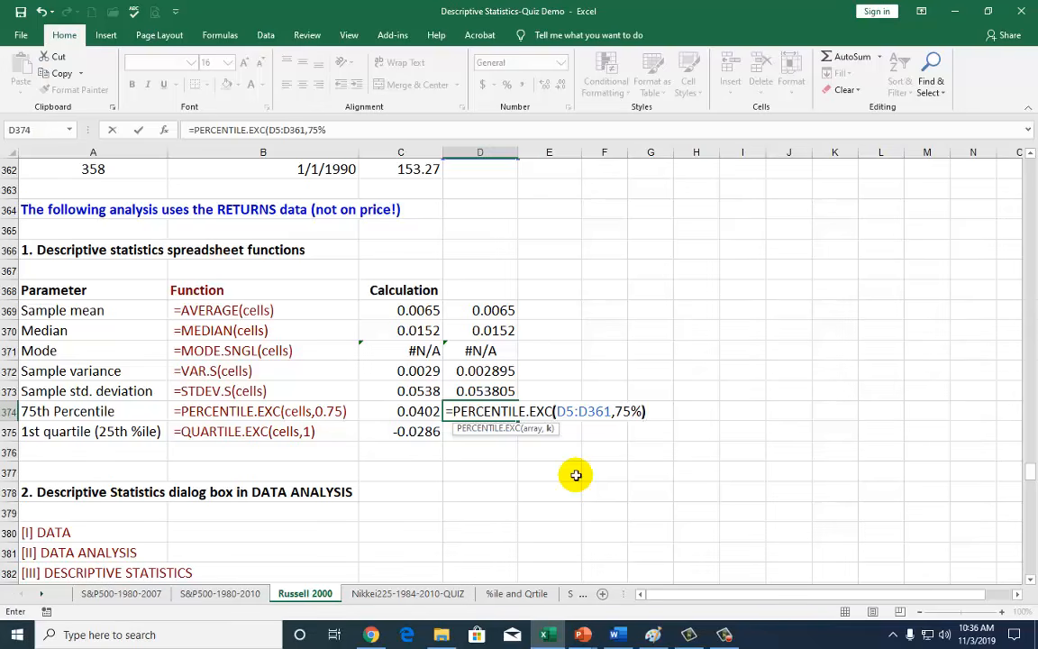
pyautogui.write(')')
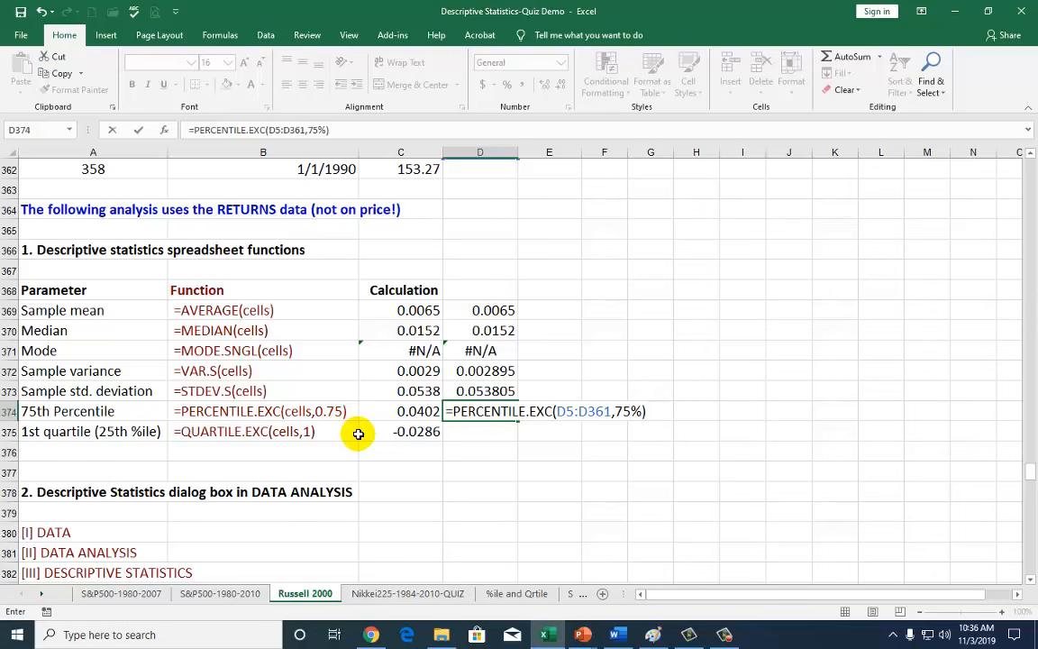
pyautogui.press('Return')
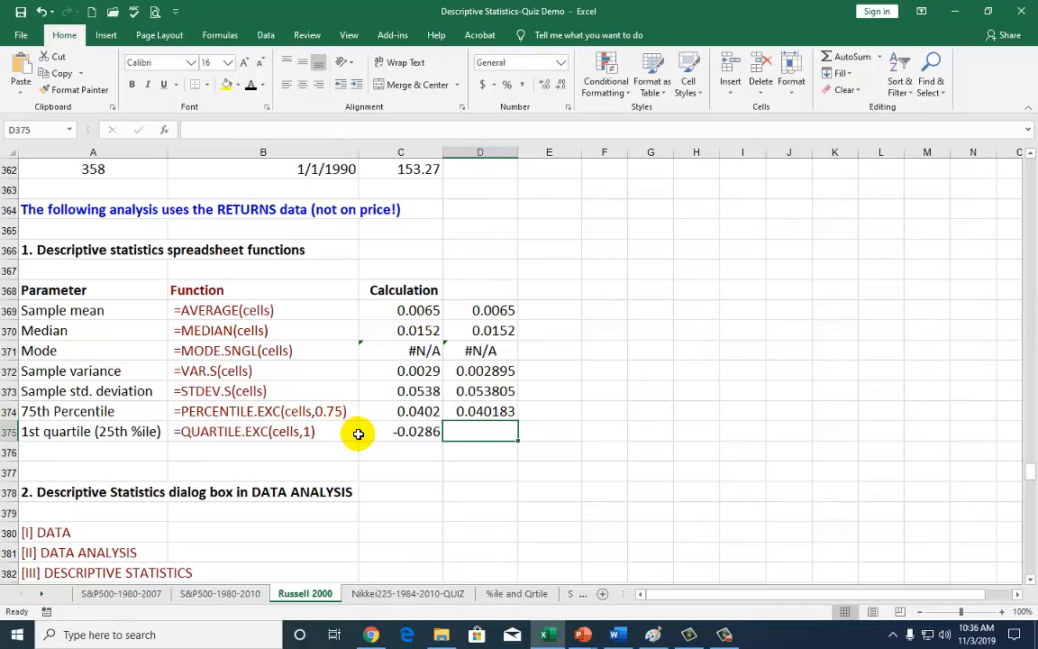
# Enter =QUARTILE.EXC(D5:D361,1) in D375, giving -0.028585.
pyautogui.write('=')
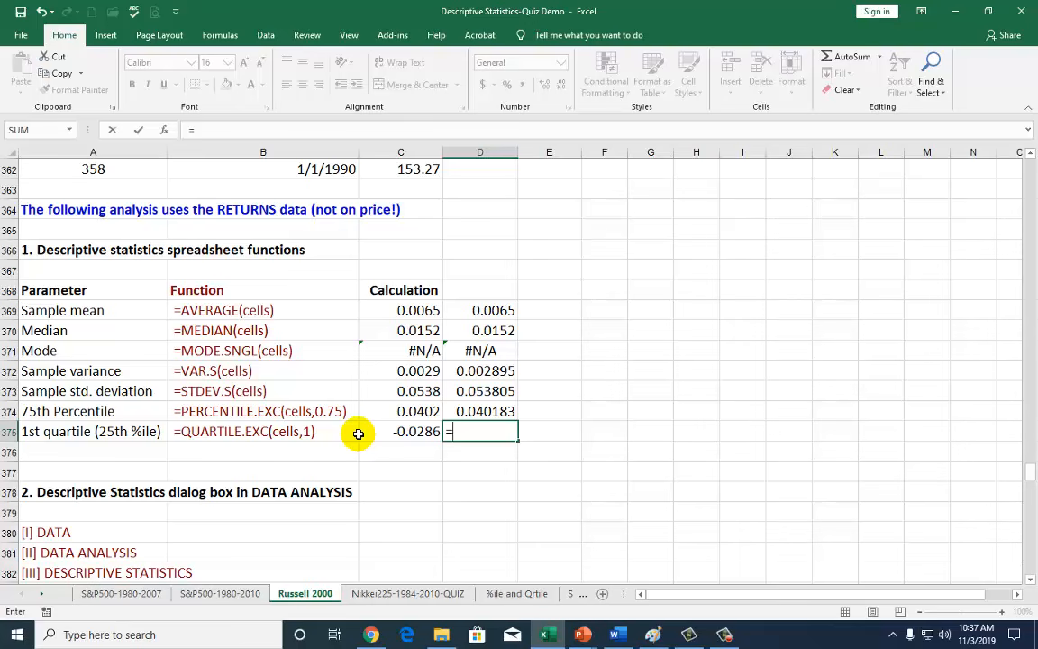
pyautogui.write('quar')
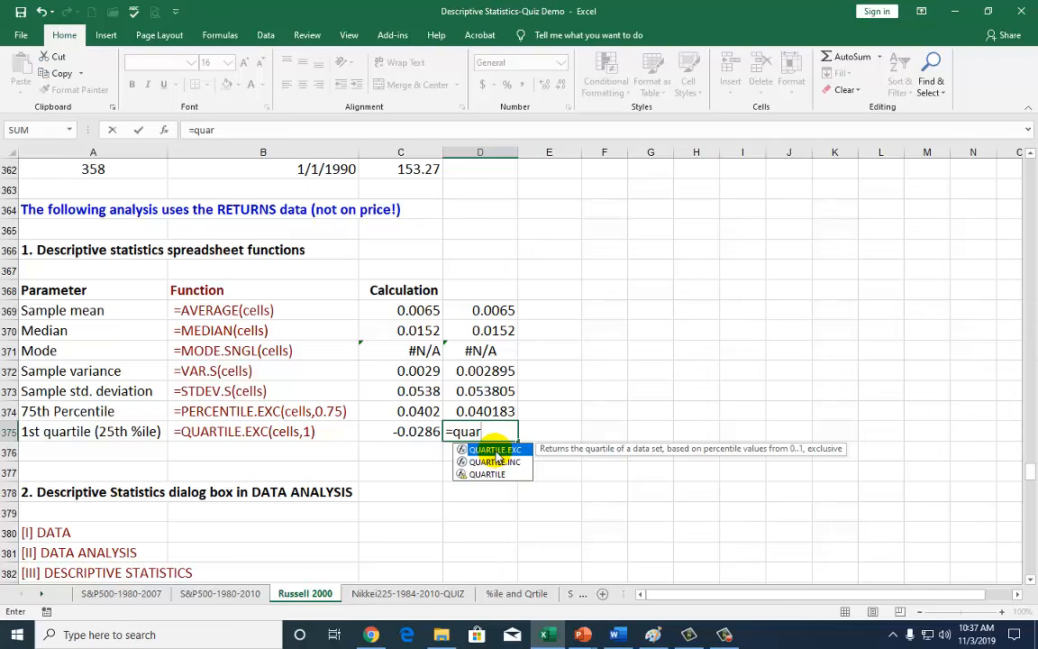
pyautogui.doubleClick(495, 450)
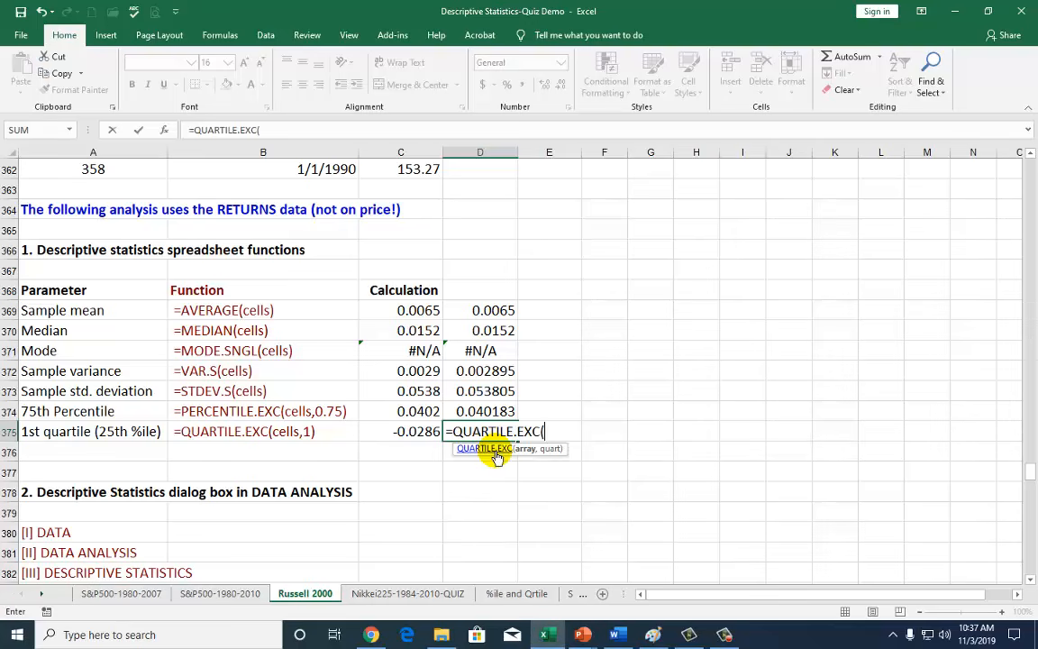
pyautogui.scroll(3, 486, 221)
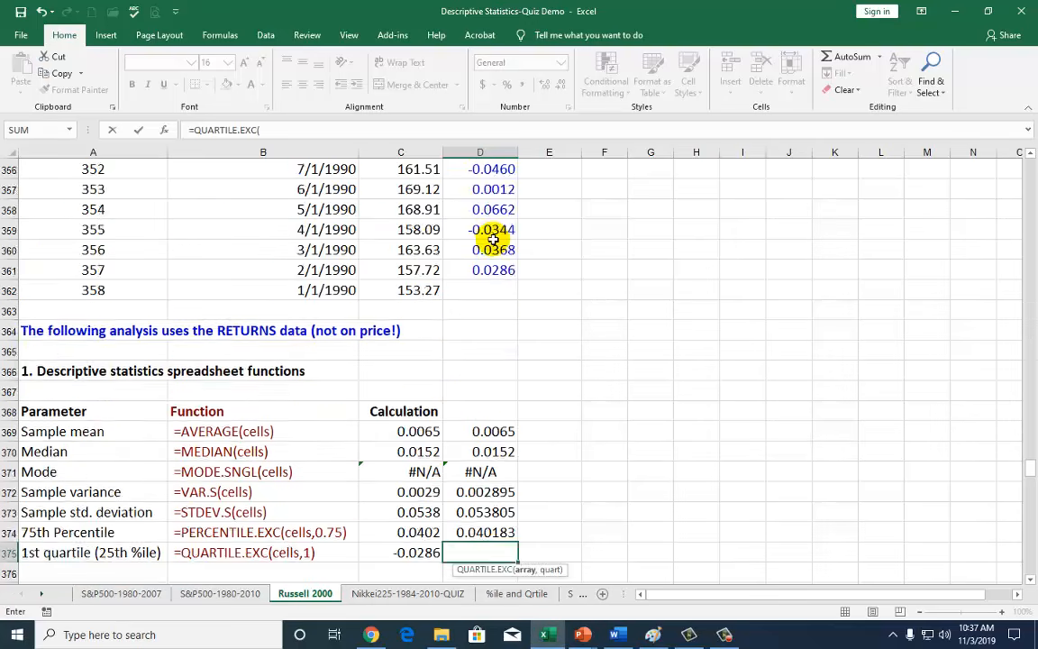
pyautogui.click(493, 252)
pyautogui.hotkey('ctrl', 'Up')
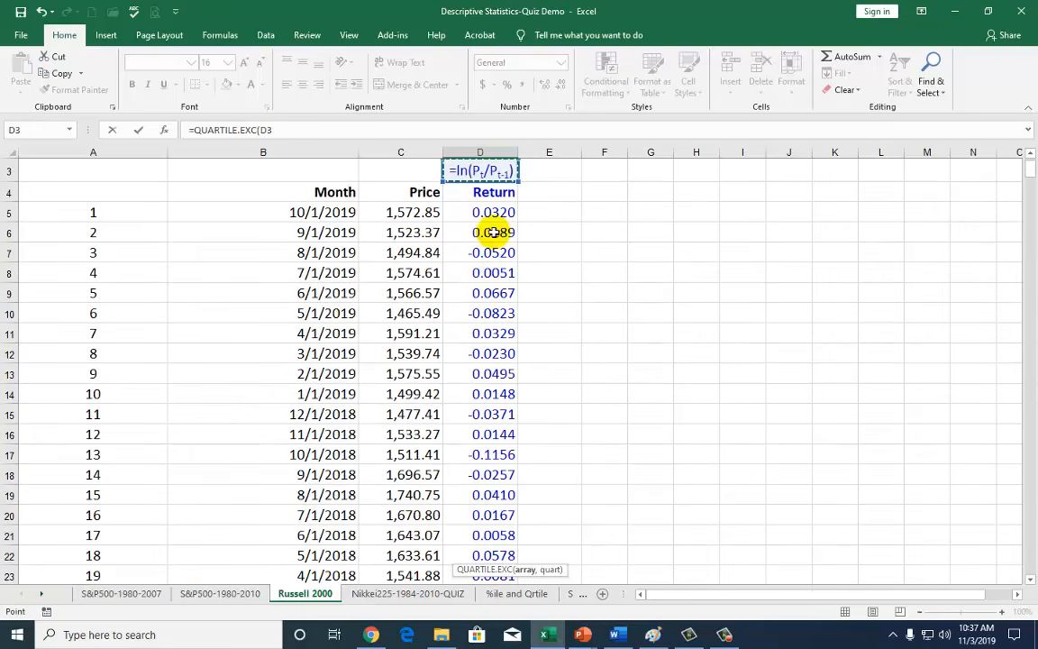
pyautogui.click(491, 213)
pyautogui.hotkey('ctrl', 'shift', 'Down')
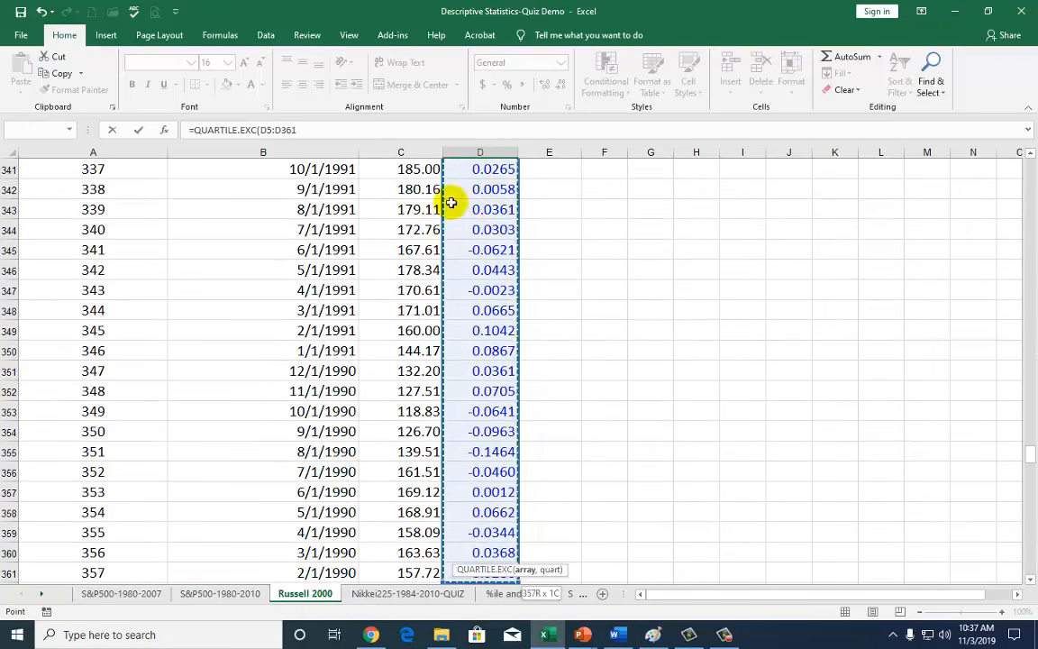
pyautogui.scroll(-5, 545, 373)
pyautogui.scroll(-1, 546, 375)
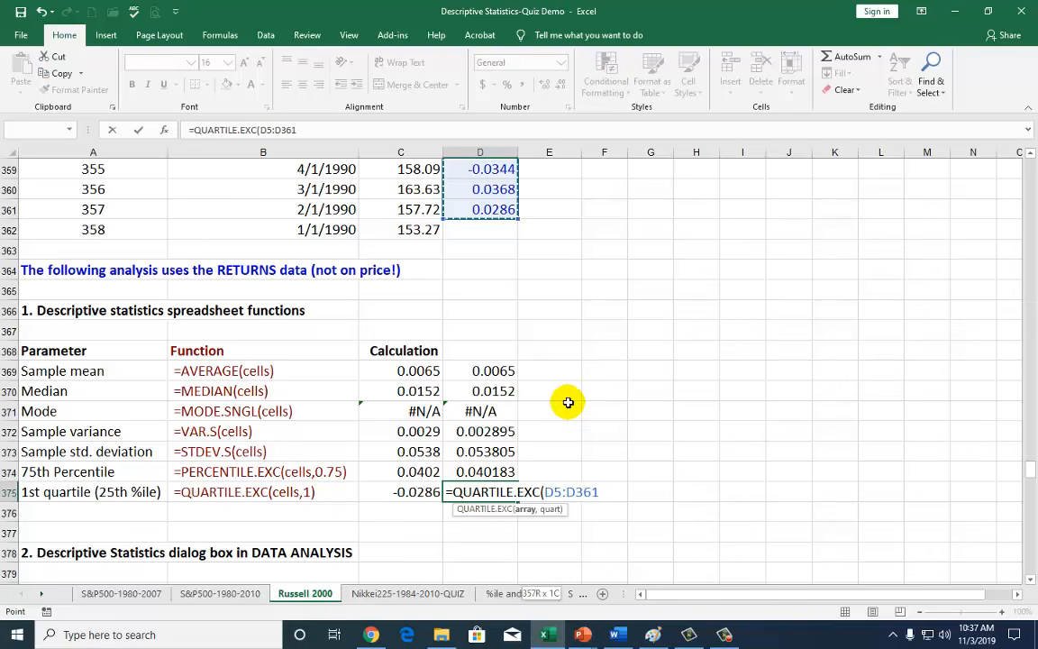
pyautogui.write(',1')
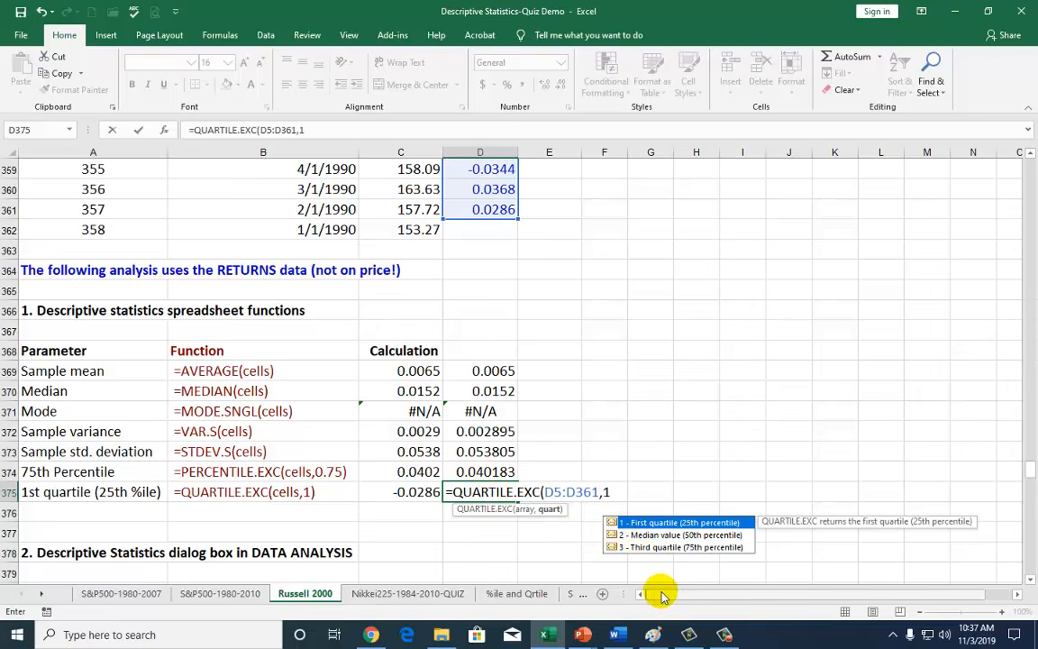
pyautogui.write(')')
pyautogui.press('Return')
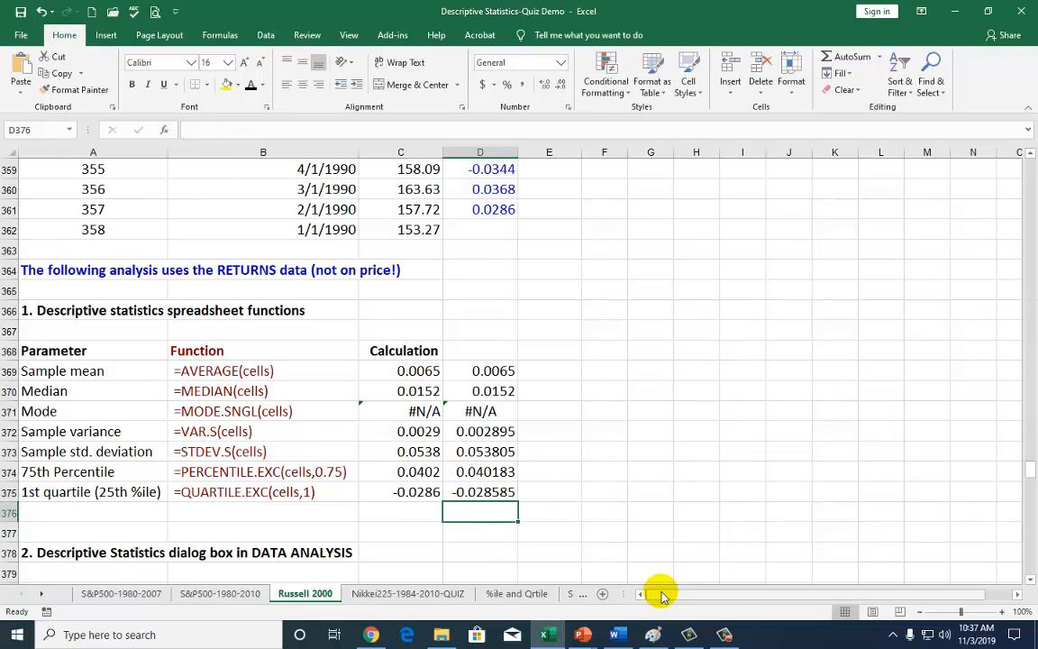
pyautogui.press('Up')
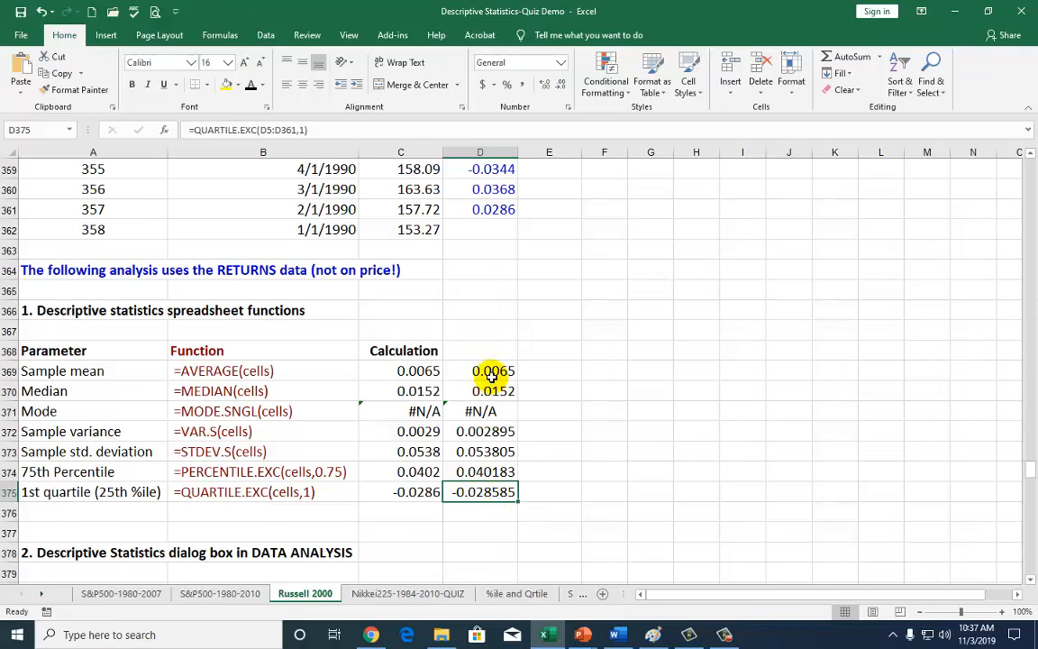
# Delete the check formulas in D369:D375 and scroll down to the Data Analysis section.
pyautogui.moveTo(488, 370); pyautogui.dragTo(488, 491)
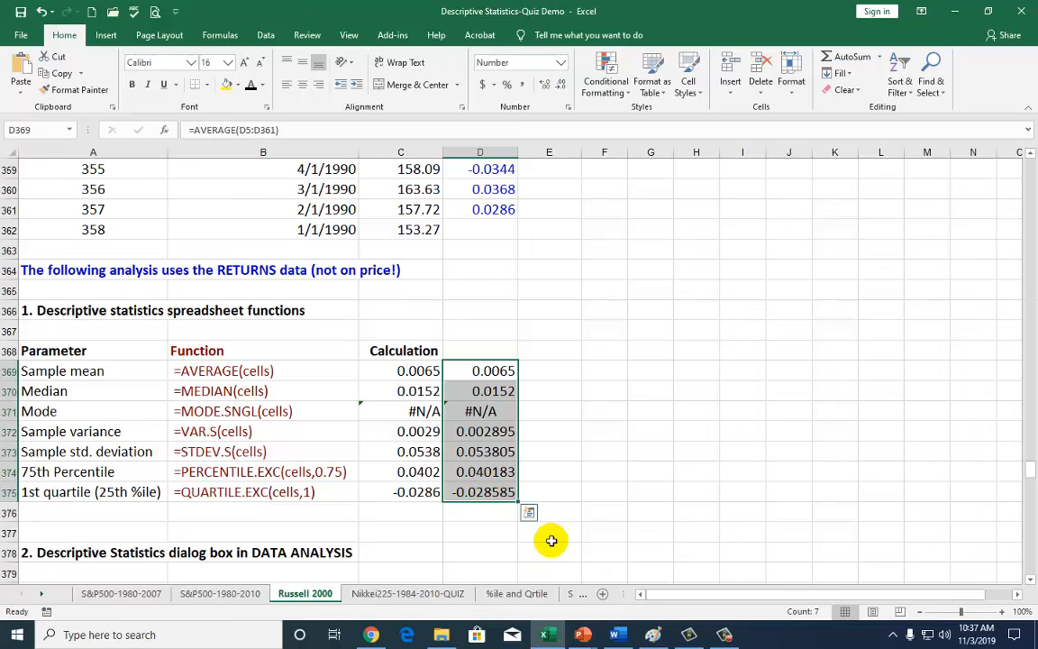
pyautogui.press('Delete')
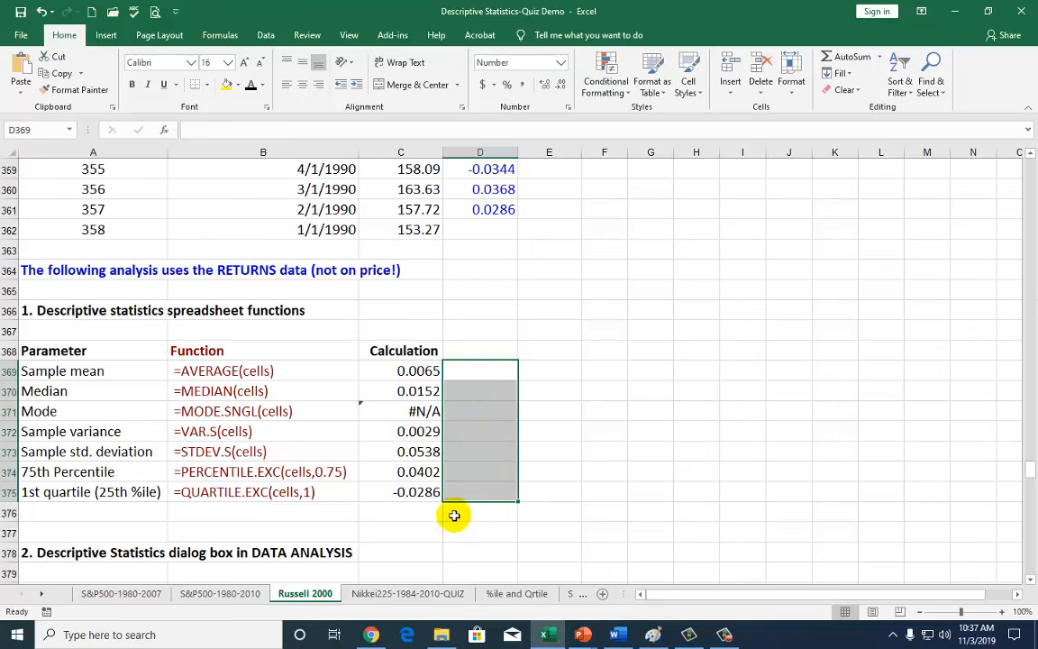
pyautogui.scroll(-3, 453, 523)
pyautogui.scroll(-2, 453, 527)
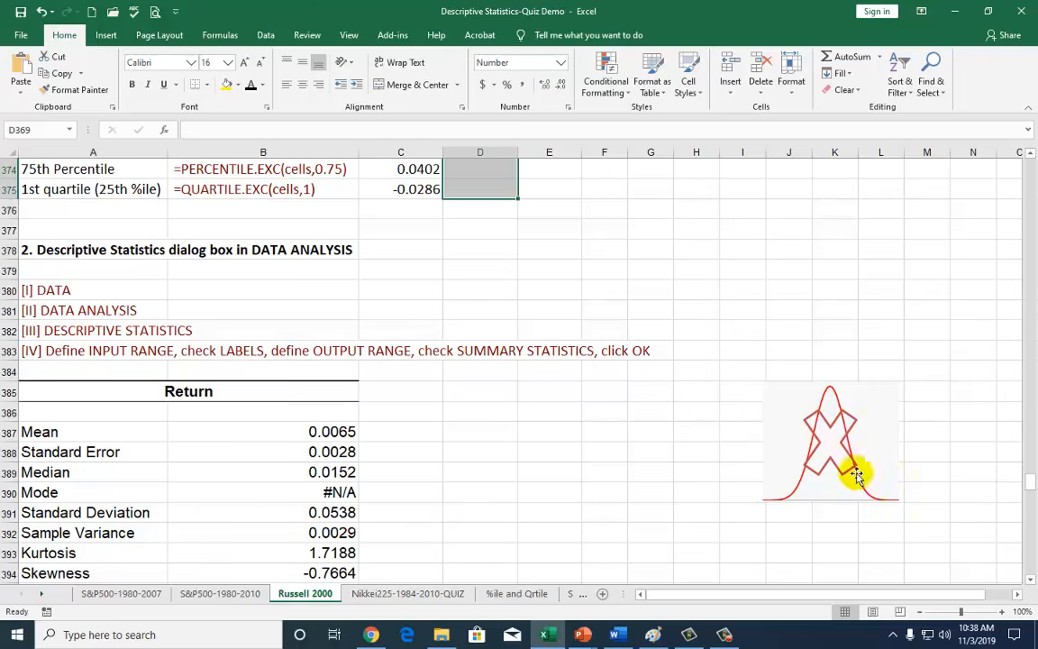
# Choose D385 as the output cell and bring up the Data Analysis tool list.
pyautogui.scroll(-1, 698, 455)
pyautogui.scroll(-1, 698, 455)
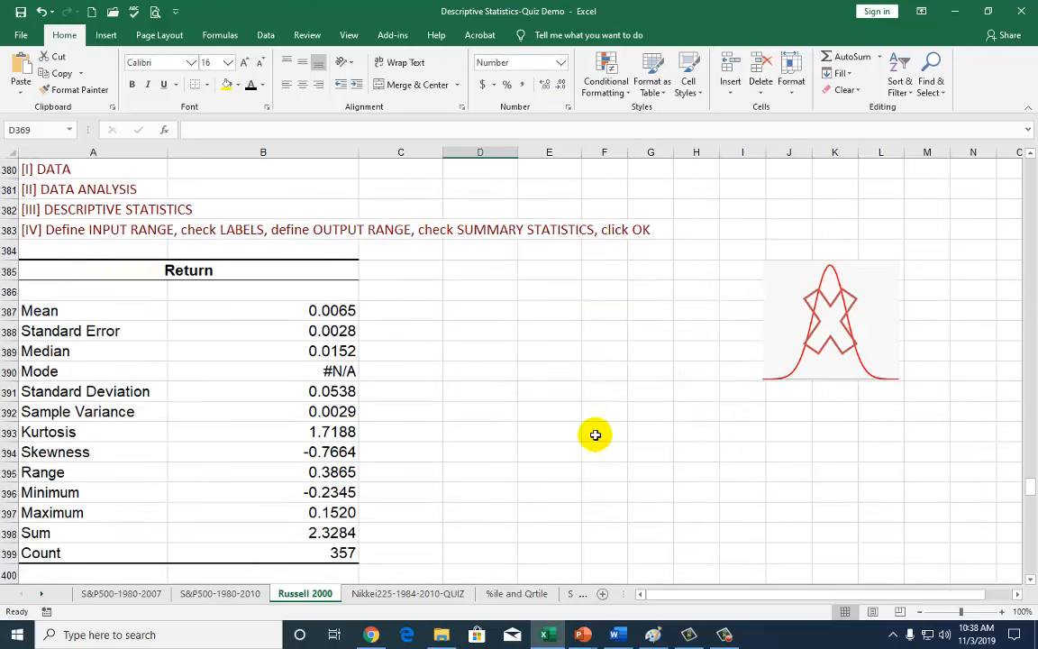
pyautogui.moveTo(42, 168); pyautogui.dragTo(37, 229)
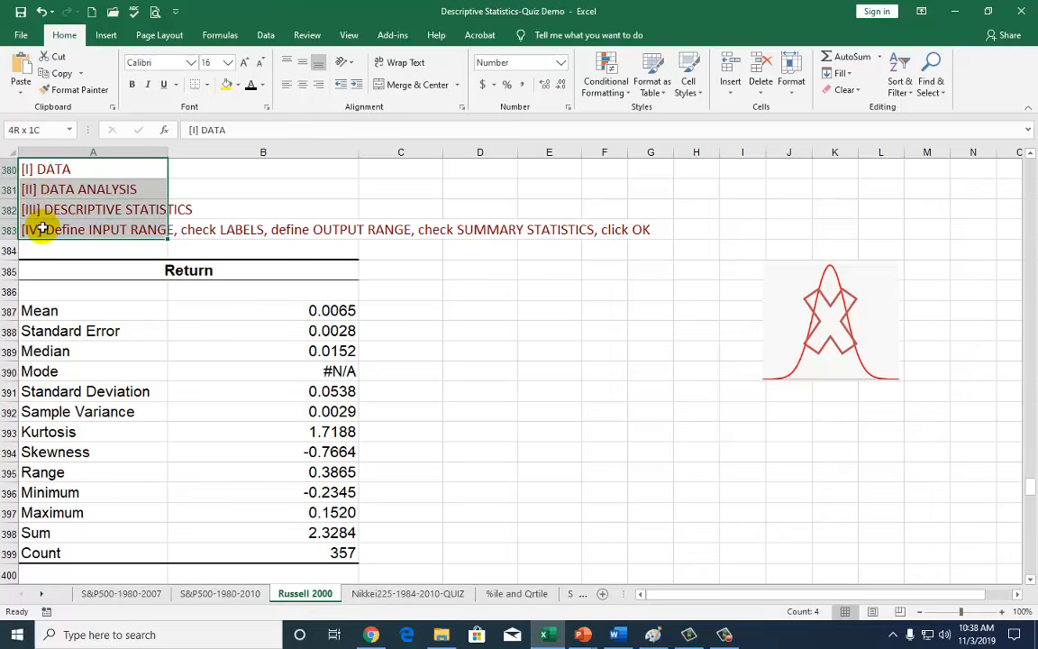
pyautogui.click(462, 268)
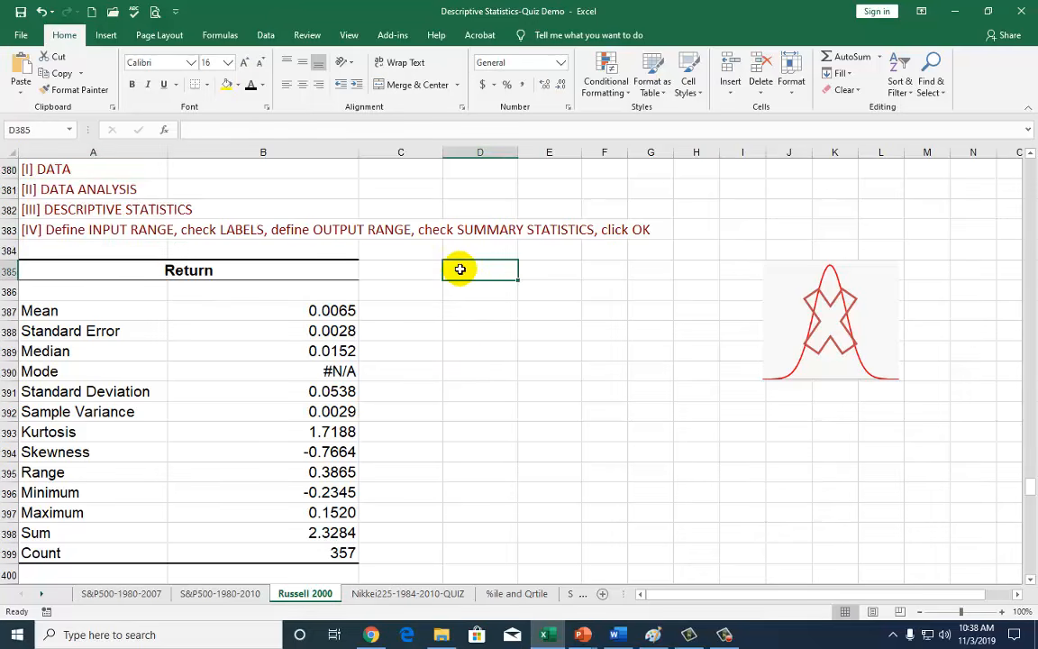
pyautogui.click(268, 35)
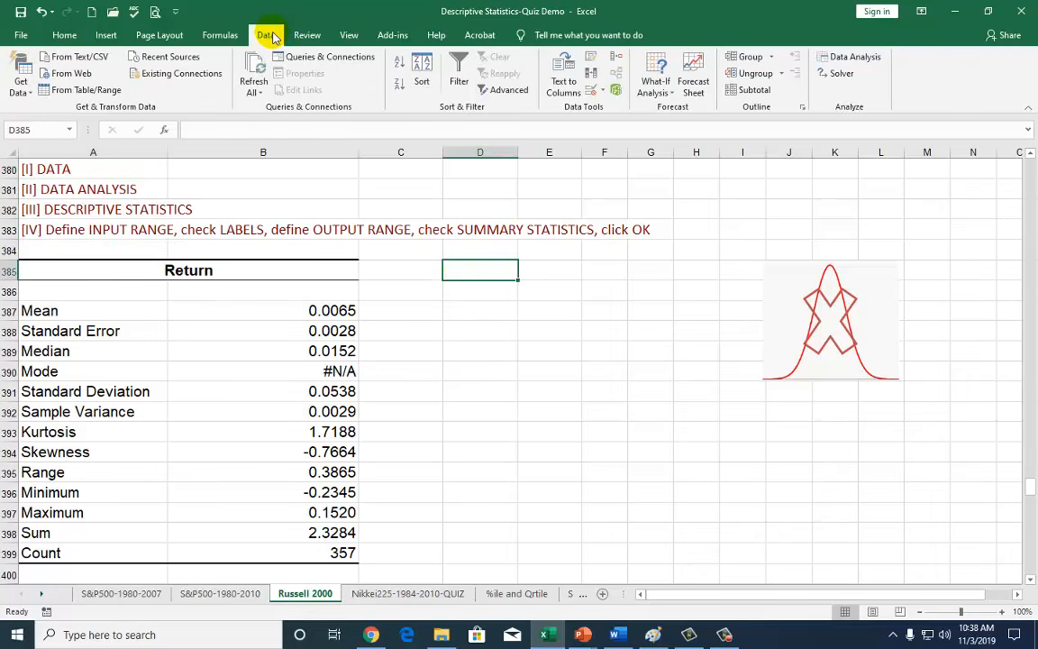
pyautogui.click(839, 58)
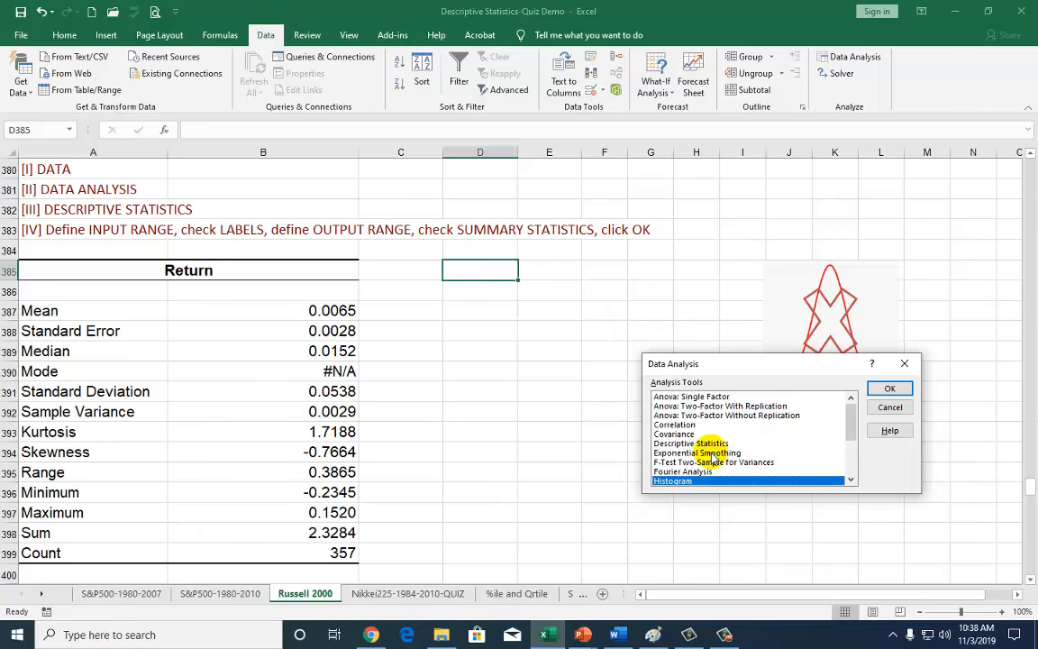
# Choose Descriptive Statistics, empty its input and output ranges, and untick Labels and Summary statistics.
pyautogui.click(690, 443)
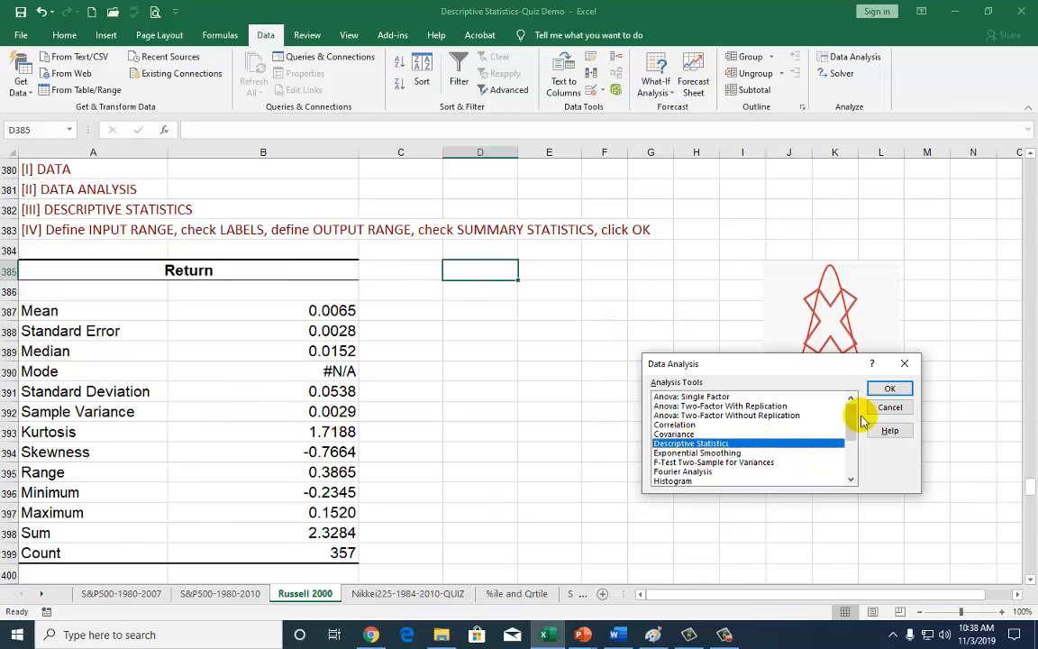
pyautogui.click(887, 391)
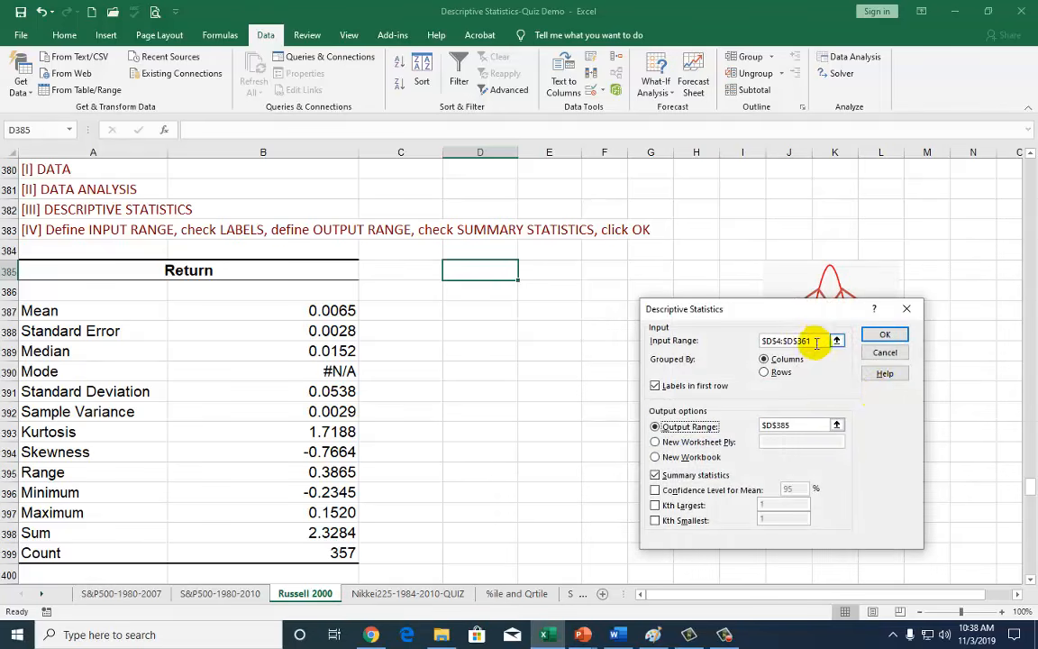
pyautogui.moveTo(816, 343); pyautogui.dragTo(749, 336)
pyautogui.press('Delete')
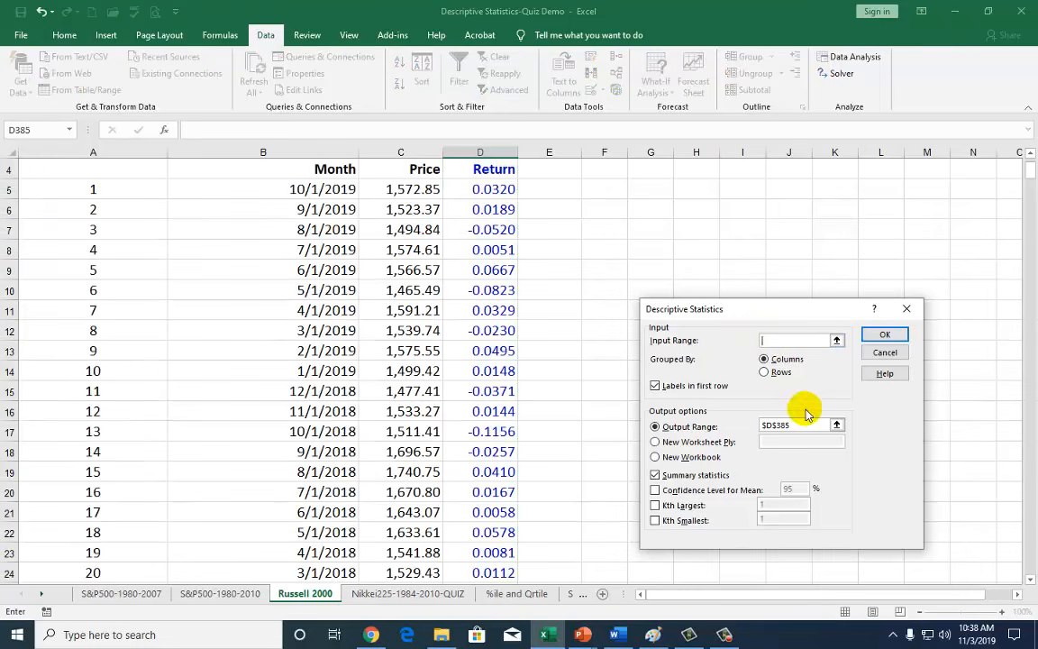
pyautogui.moveTo(811, 425); pyautogui.dragTo(722, 422)
pyautogui.press('Delete')
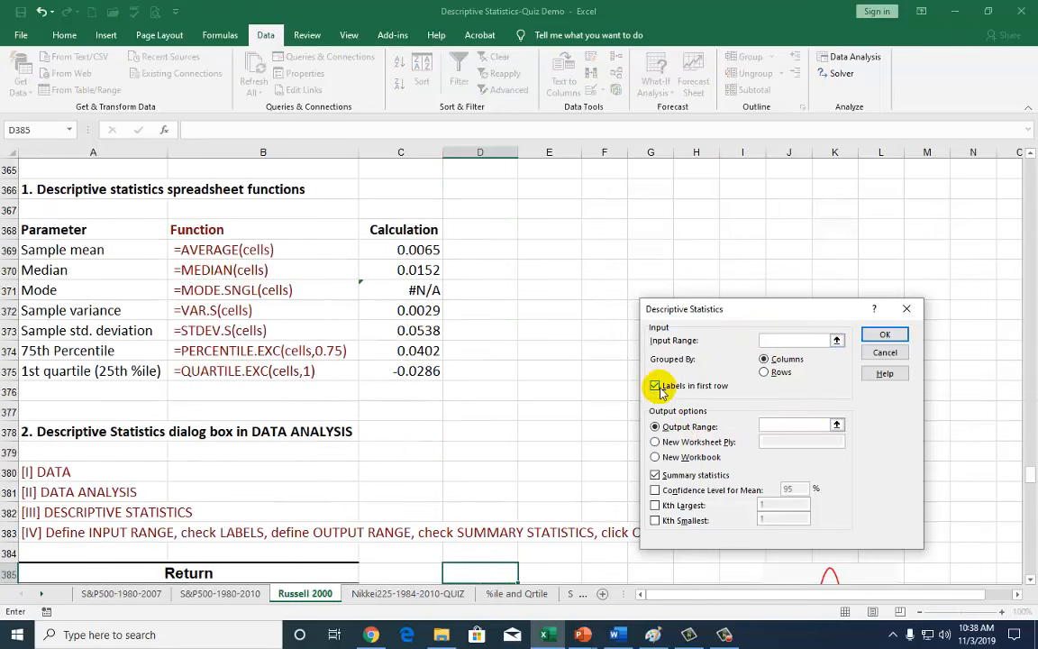
pyautogui.click(655, 386)
pyautogui.click(655, 475)
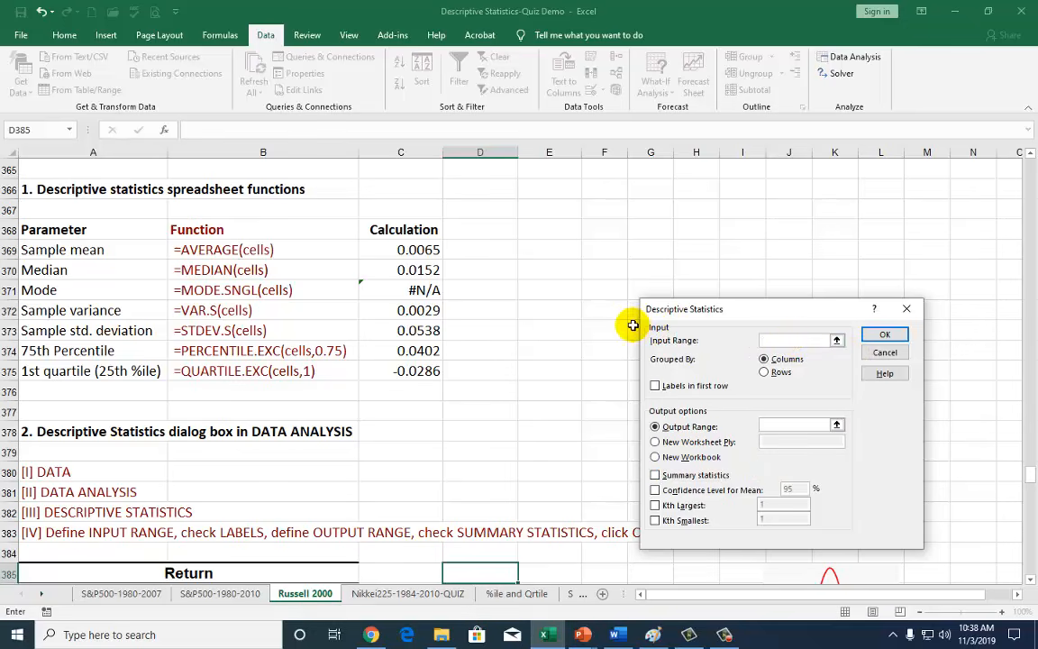
pyautogui.scroll(-5, 594, 346)
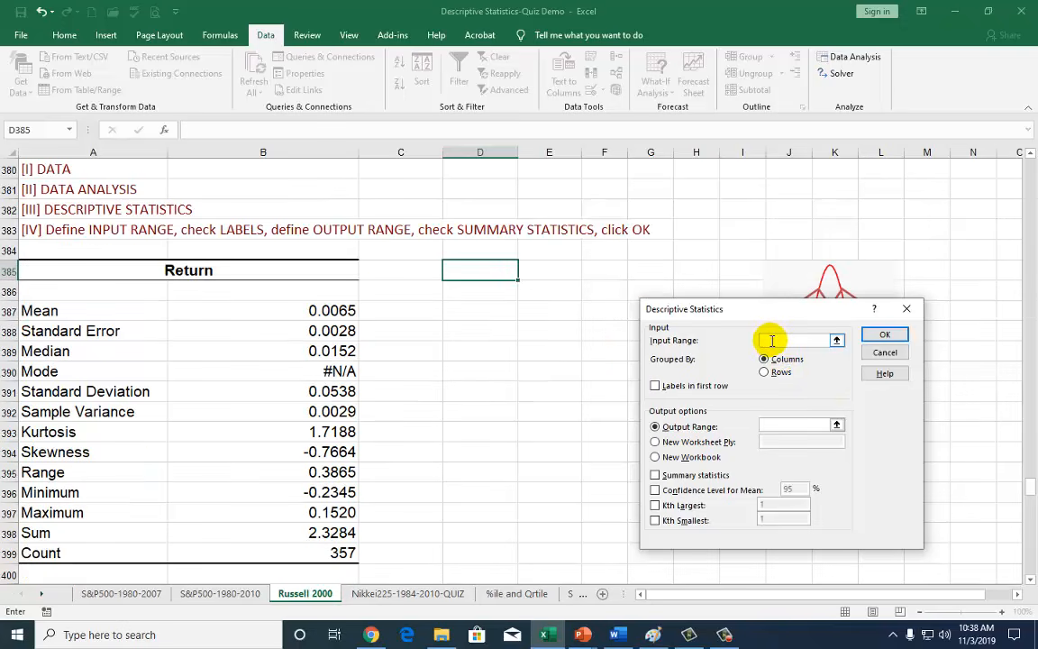
# Set the input range to the Return column D4:D361.
pyautogui.moveTo(1029, 489); pyautogui.dragTo(1028, 151)
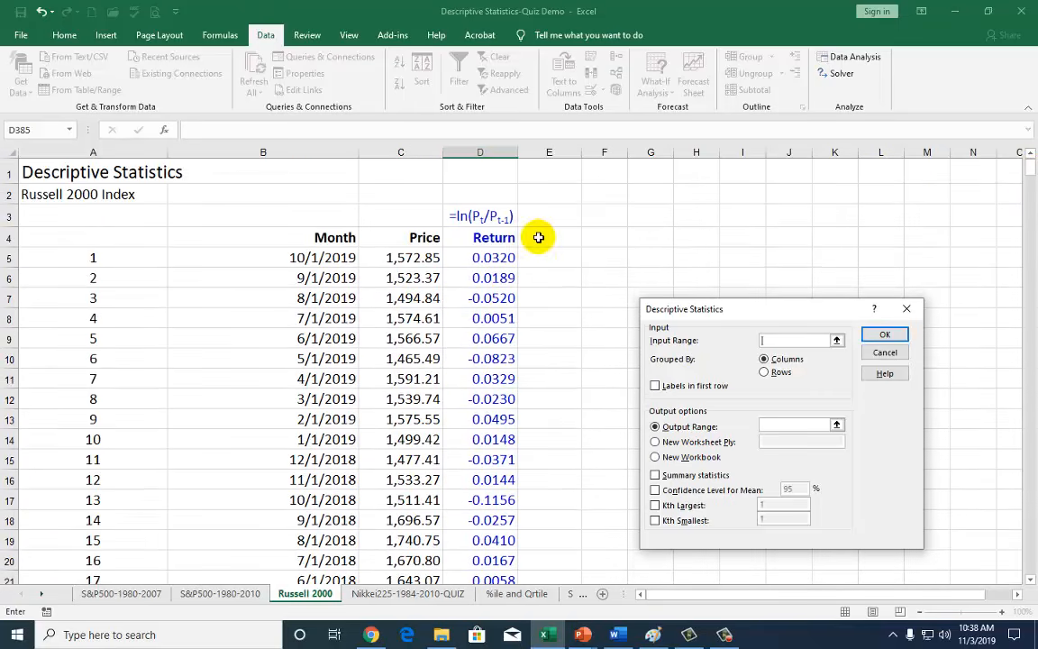
pyautogui.click(494, 237)
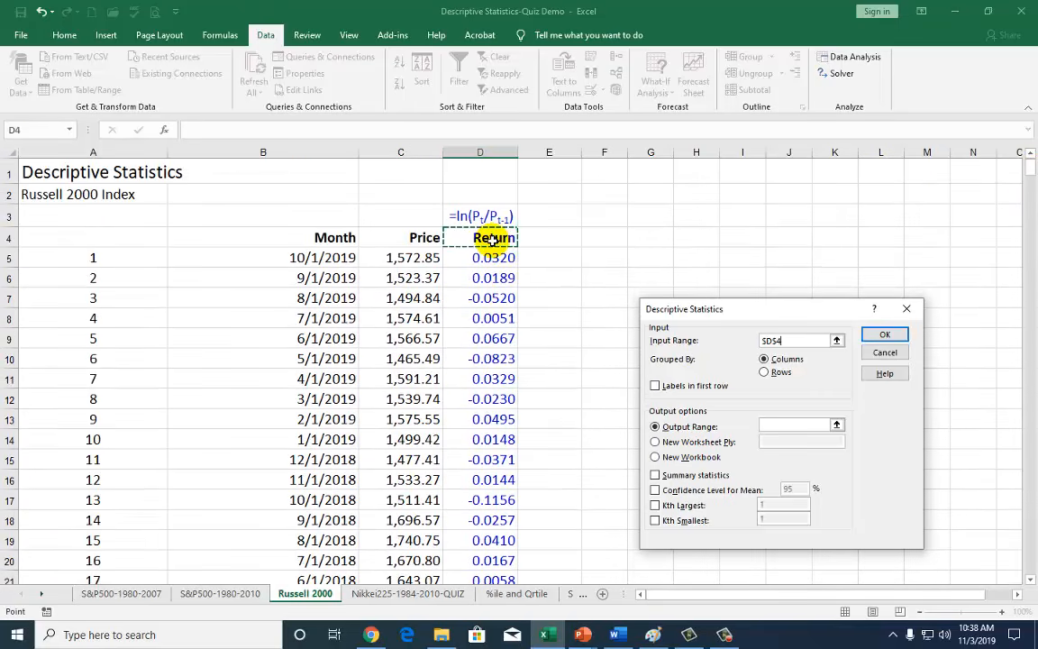
pyautogui.hotkey('ctrl', 'shift', 'Down')
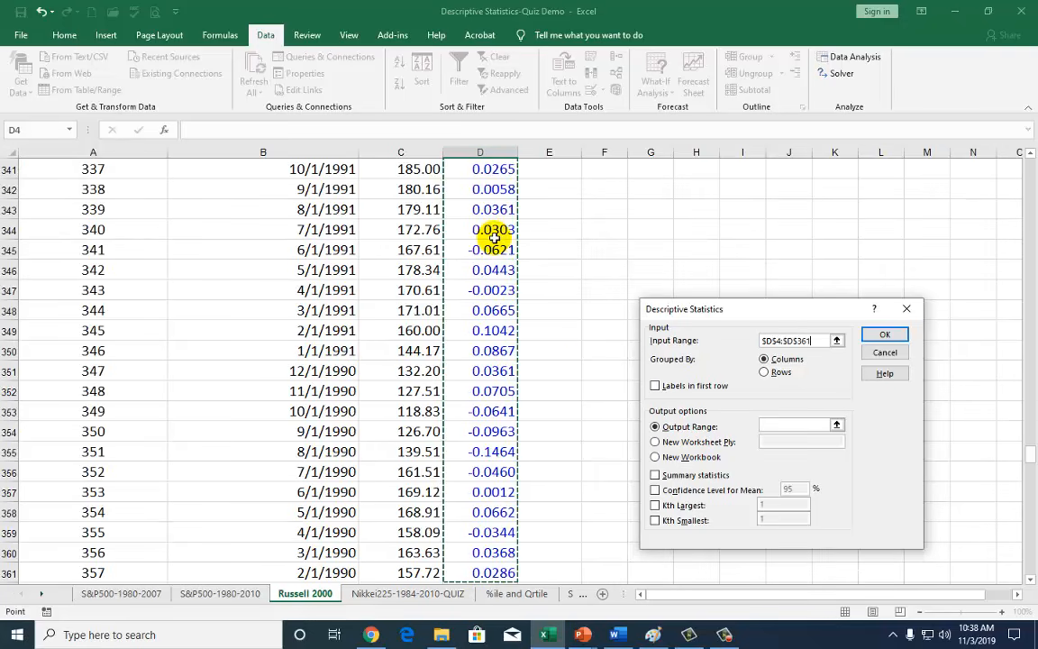
pyautogui.scroll(-11, 964, 439)
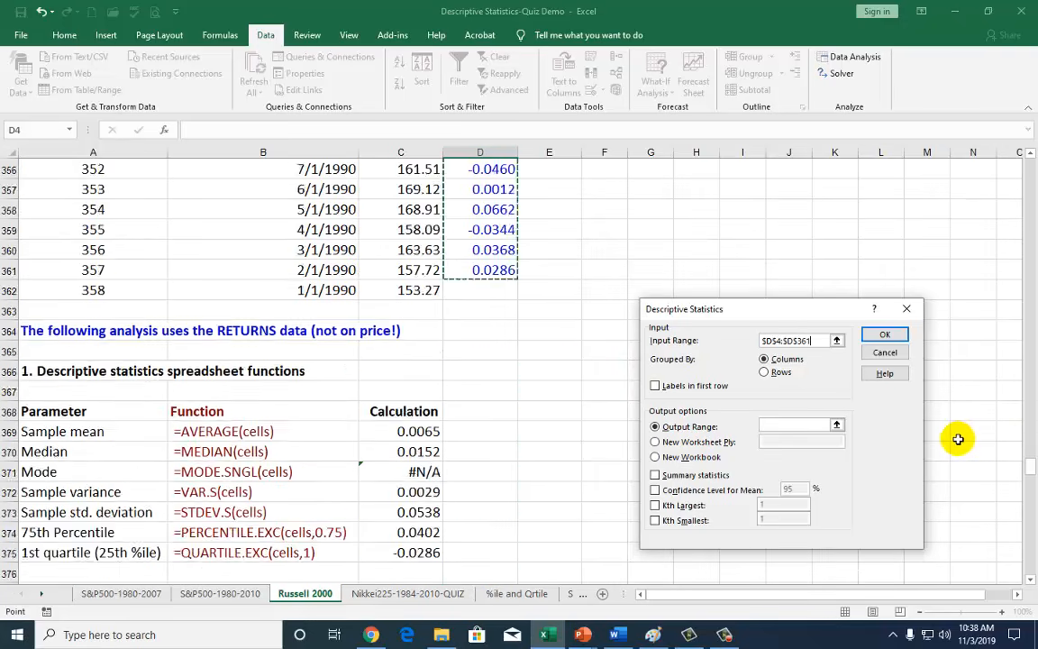
pyautogui.scroll(-2, 954, 438)
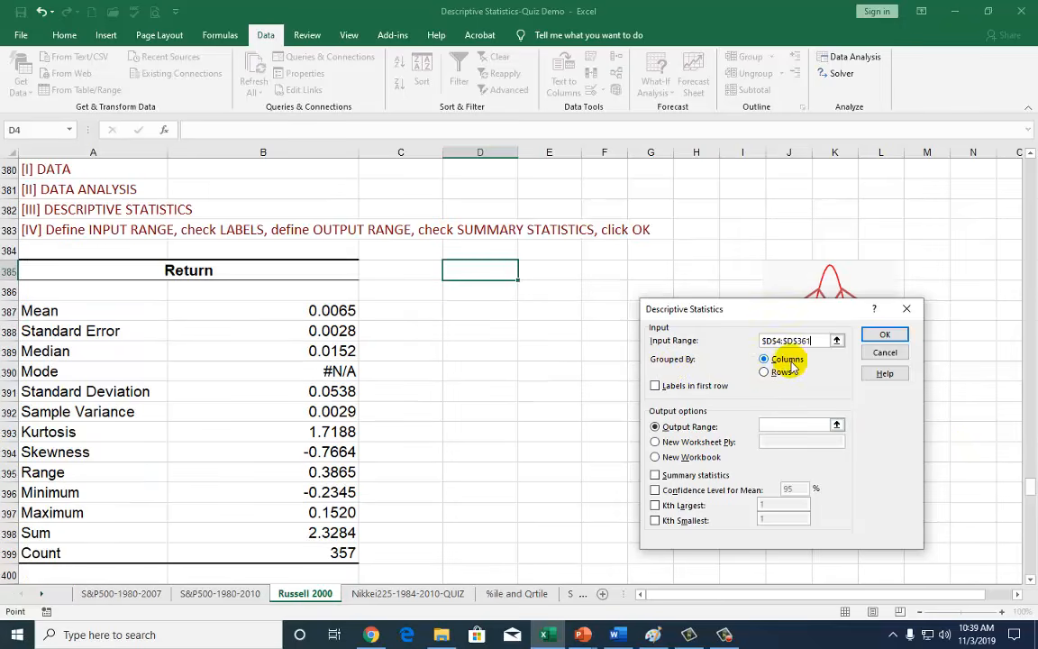
# Tick Labels, set Output Range to $D$385, tick Summary statistics, and run the analysis.
pyautogui.click(657, 388)
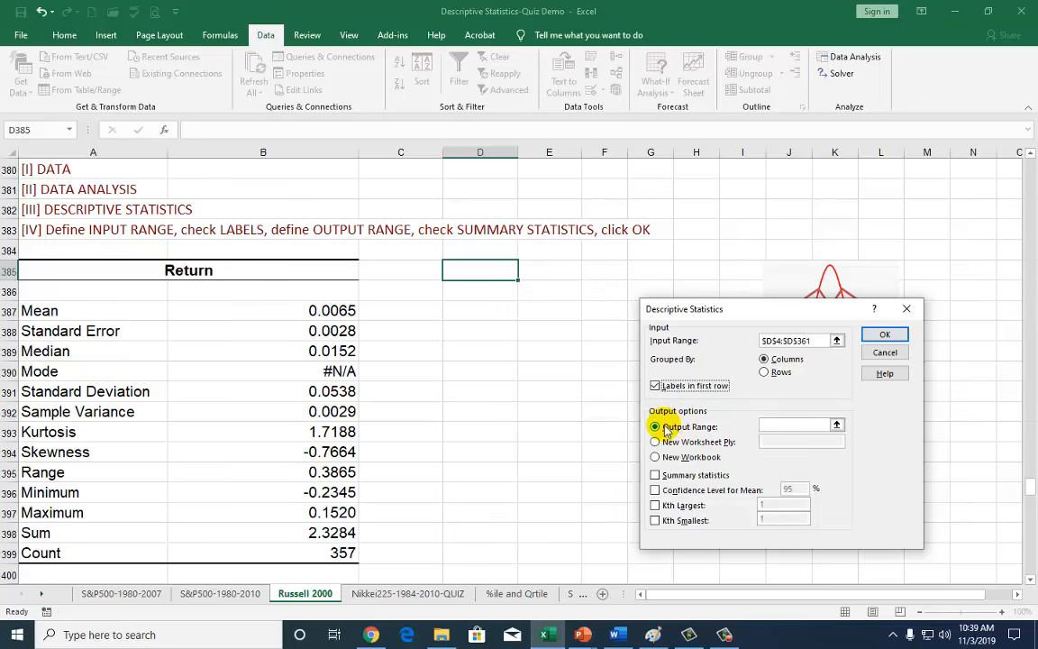
pyautogui.click(655, 427)
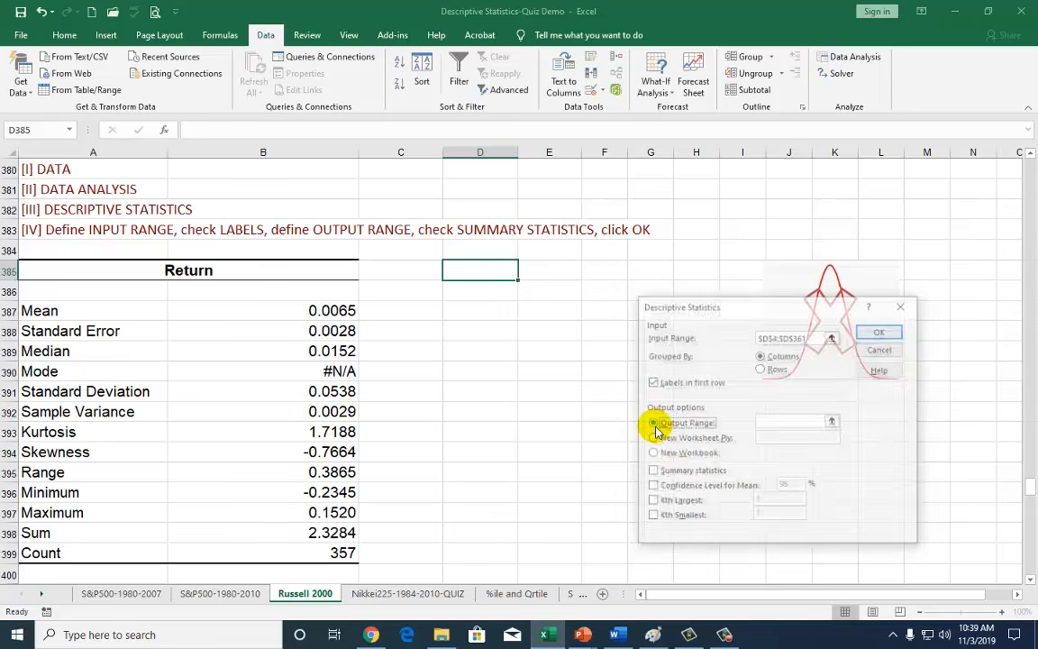
pyautogui.click(775, 421)
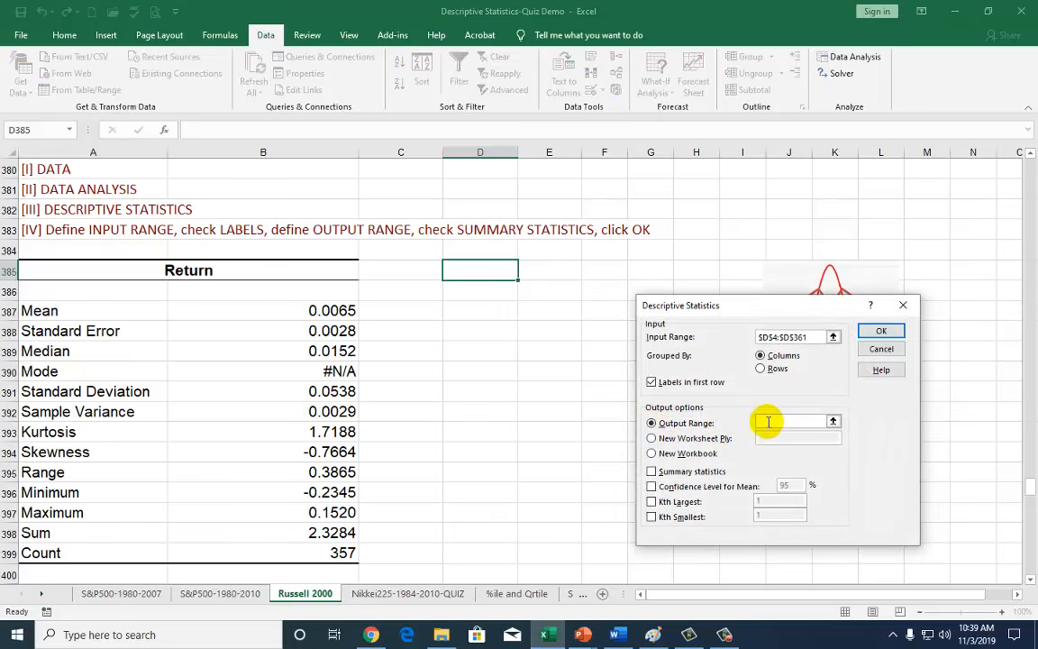
pyautogui.click(485, 271)
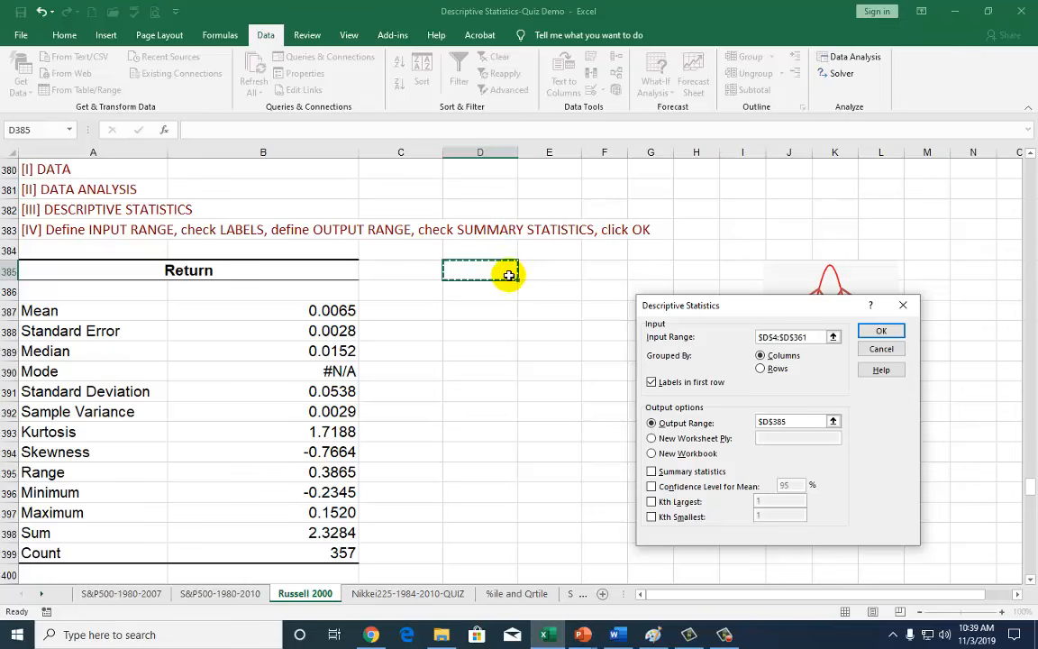
pyautogui.click(652, 473)
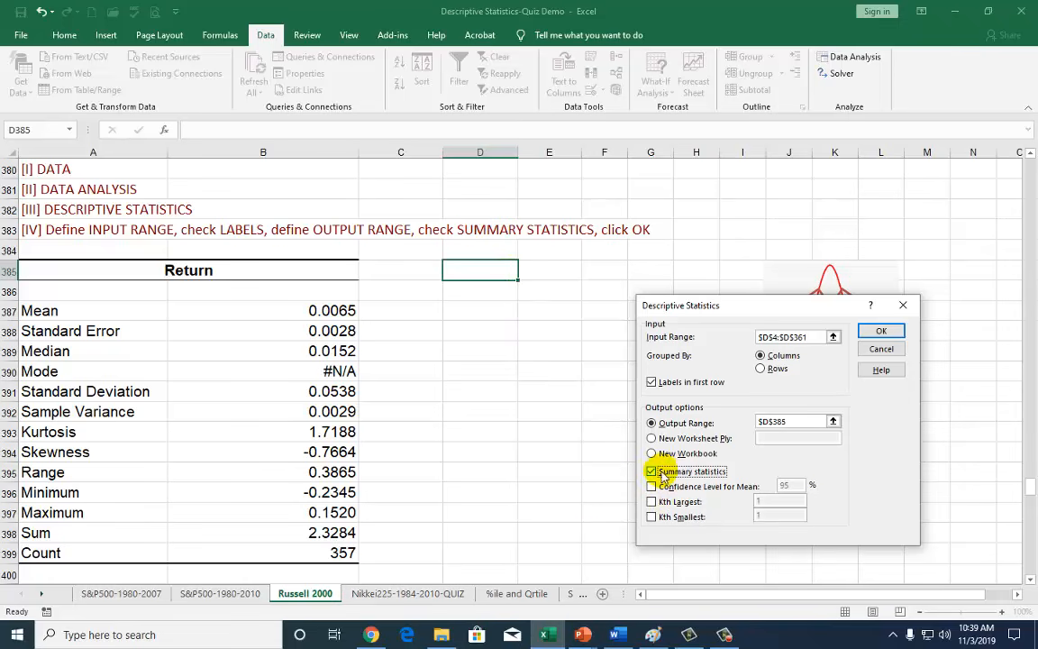
pyautogui.click(873, 332)
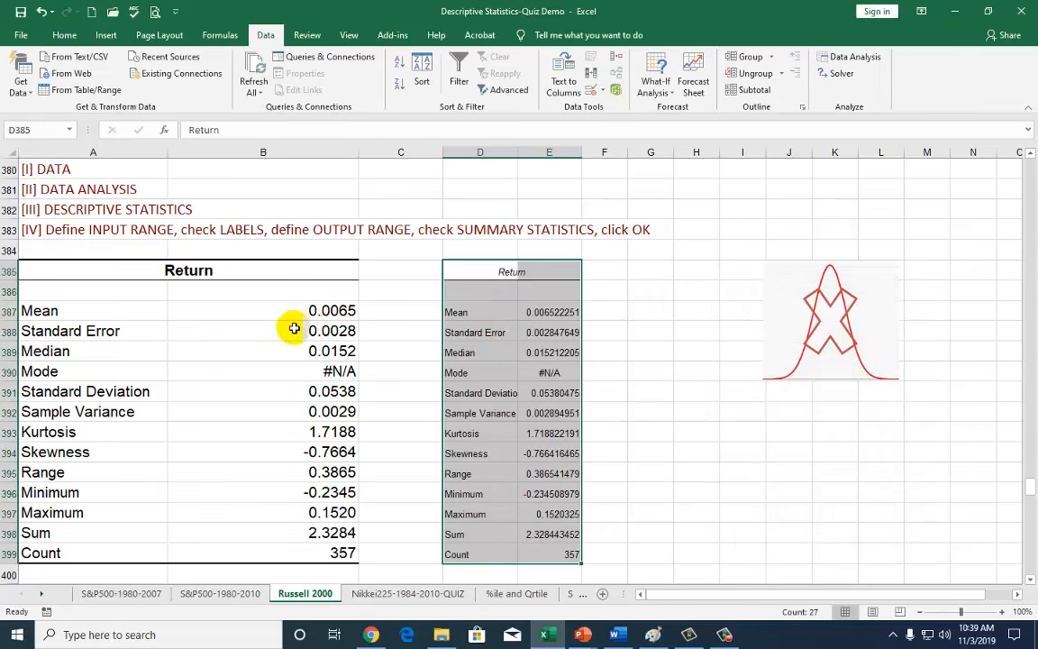
pyautogui.click(297, 492)
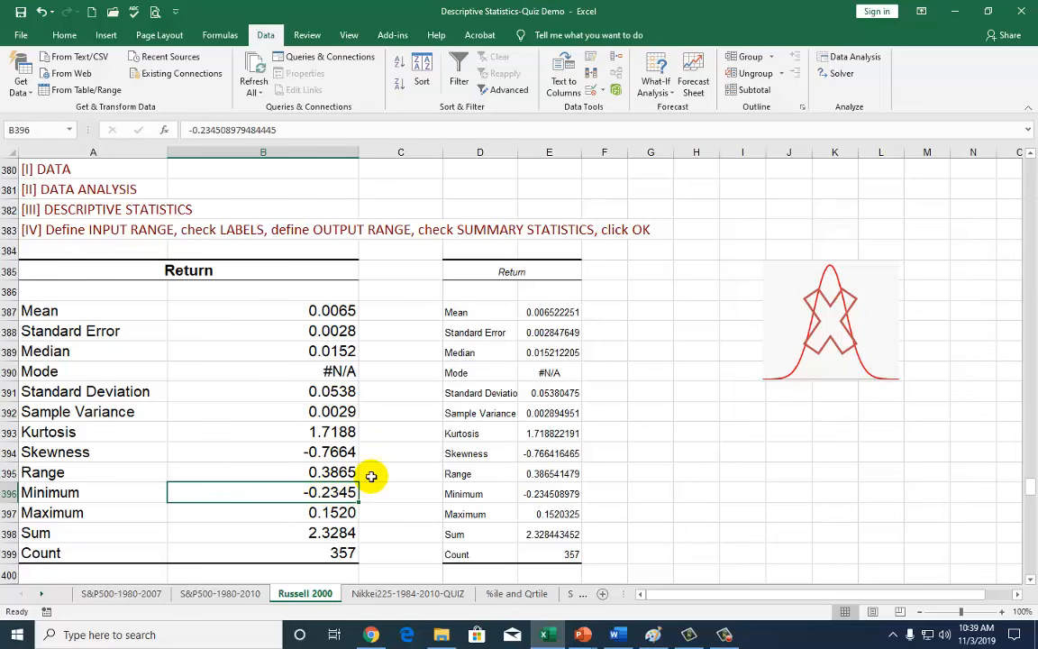
pyautogui.scroll(3, 383, 469)
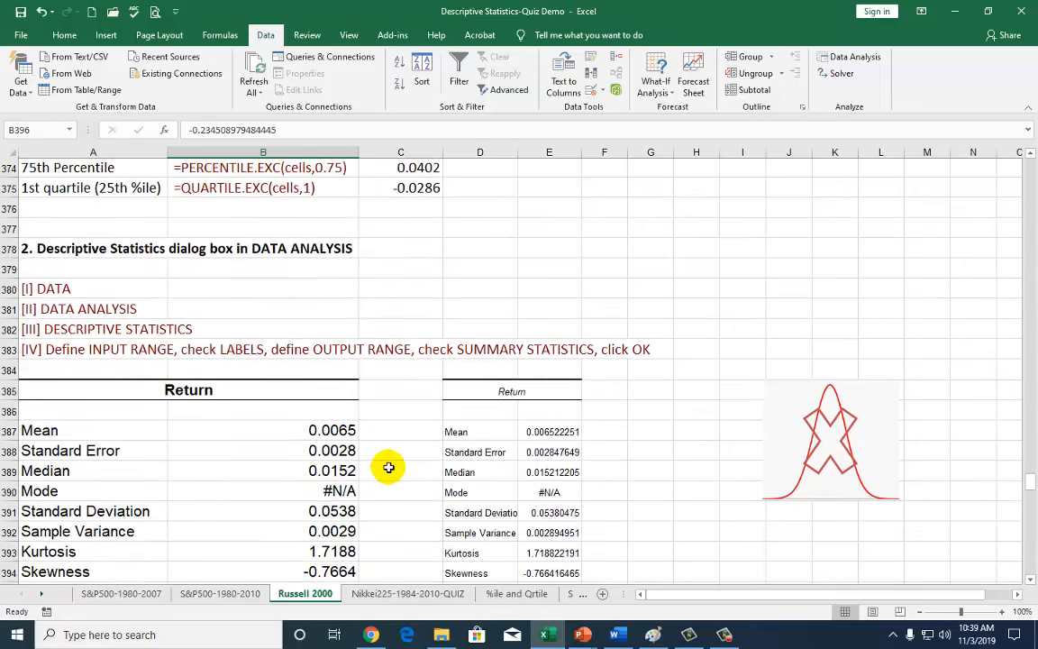
pyautogui.click(335, 491)
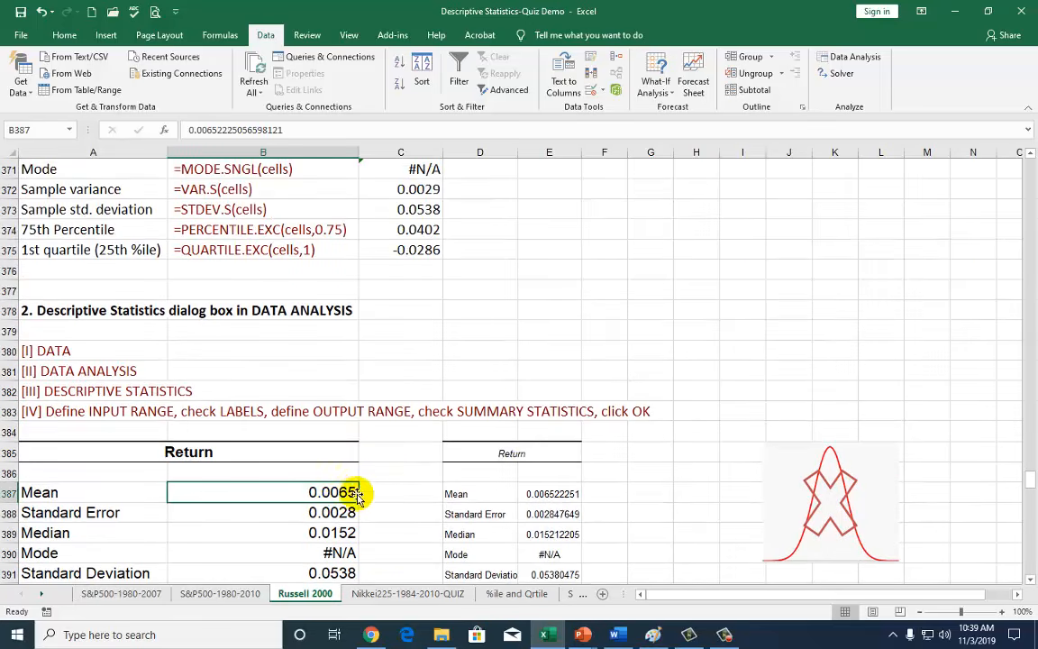
pyautogui.scroll(2, 358, 486)
pyautogui.click(411, 250)
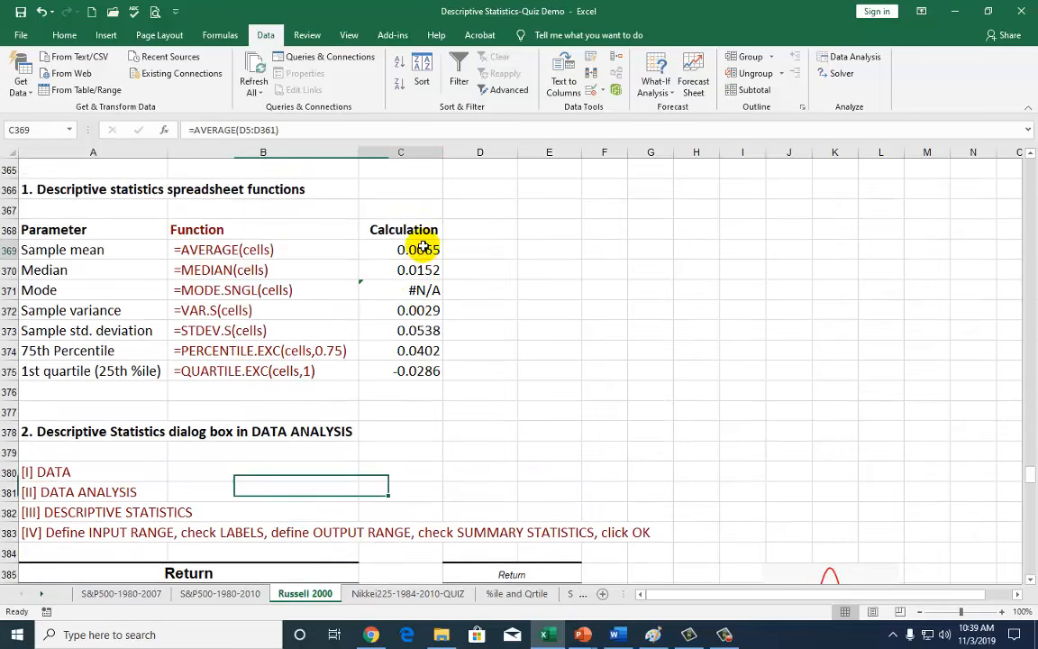
pyautogui.scroll(-3, 398, 370)
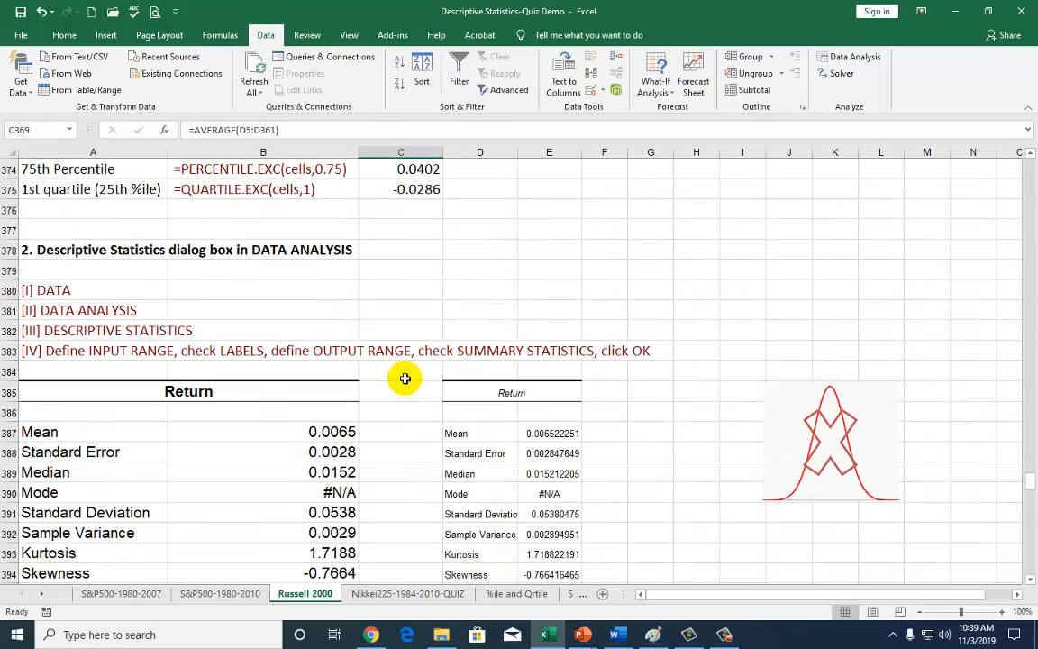
pyautogui.click(335, 476)
pyautogui.scroll(2, 371, 479)
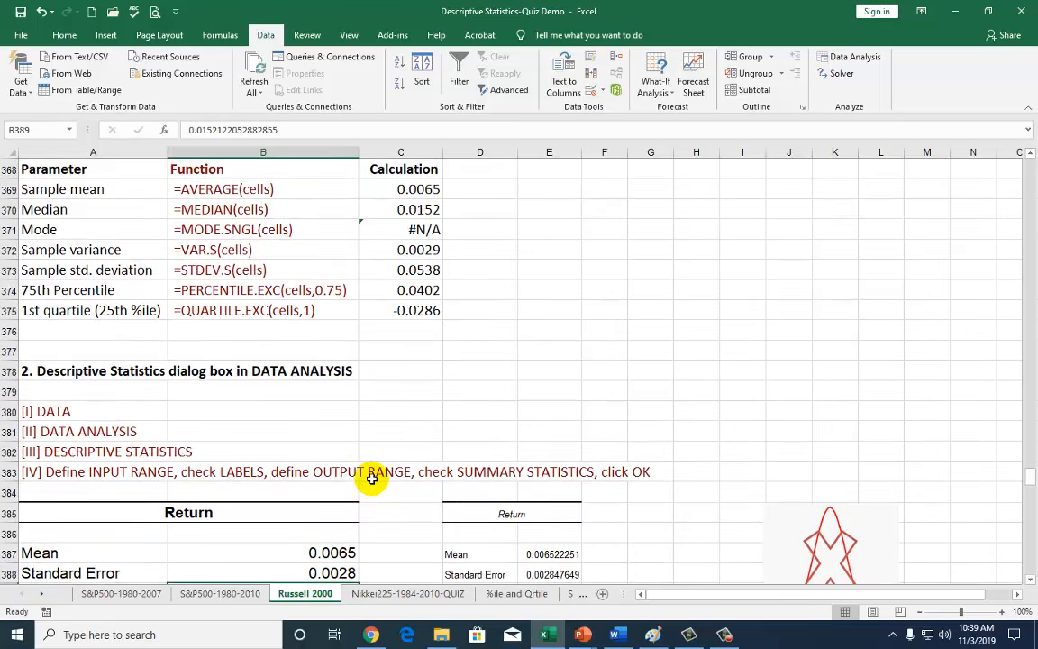
pyautogui.click(383, 209)
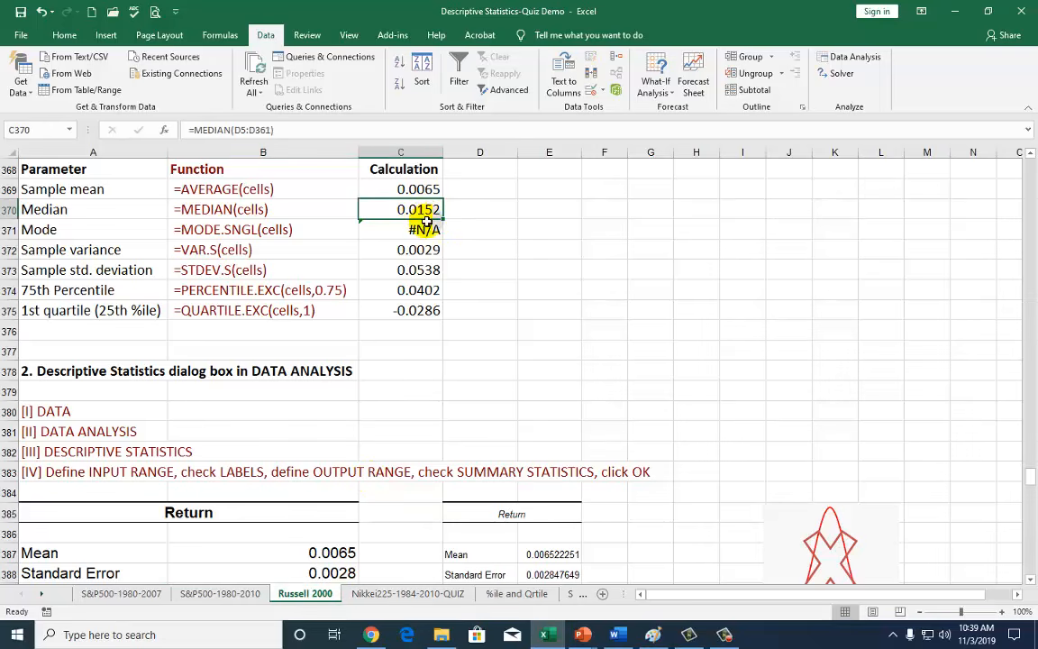
pyautogui.scroll(-3, 414, 337)
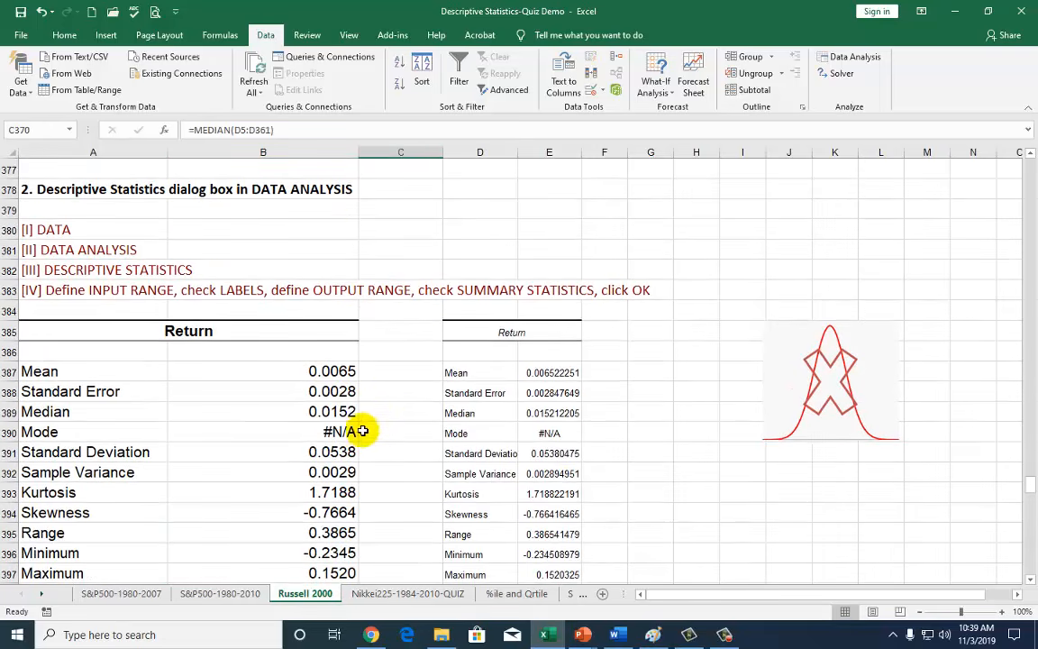
pyautogui.click(343, 440)
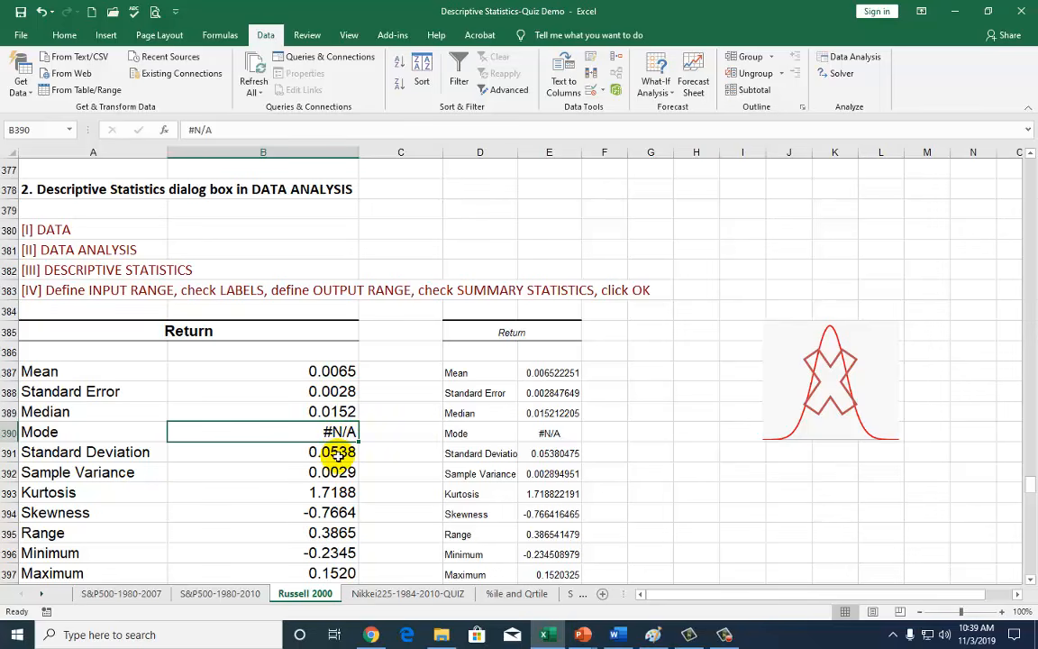
pyautogui.click(335, 455)
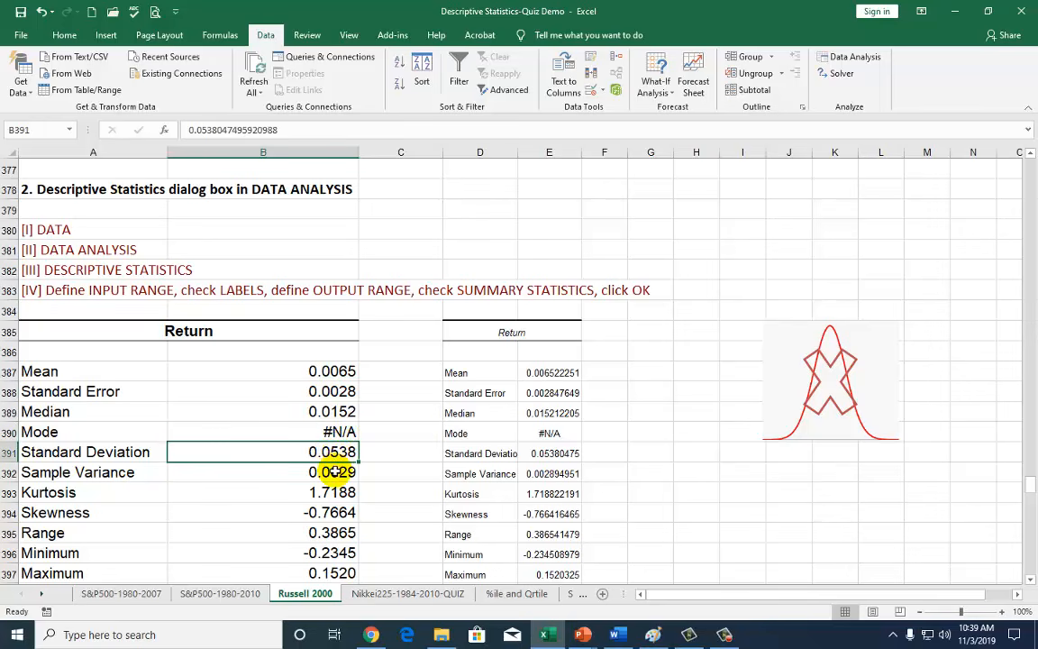
pyautogui.moveTo(332, 451); pyautogui.dragTo(331, 472)
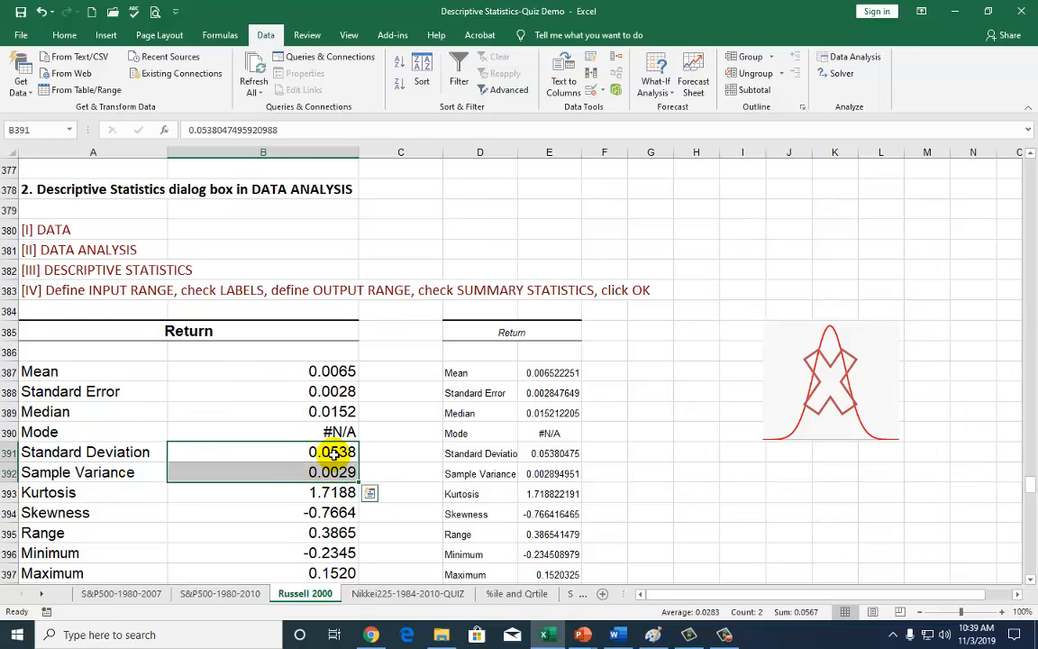
pyautogui.click(335, 454)
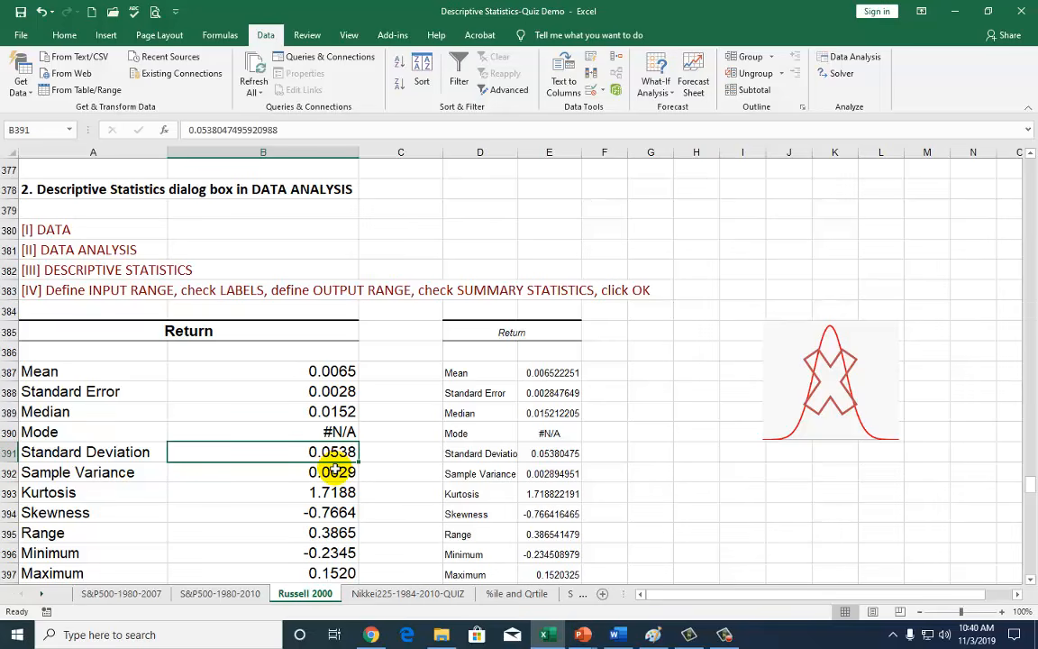
pyautogui.click(327, 371)
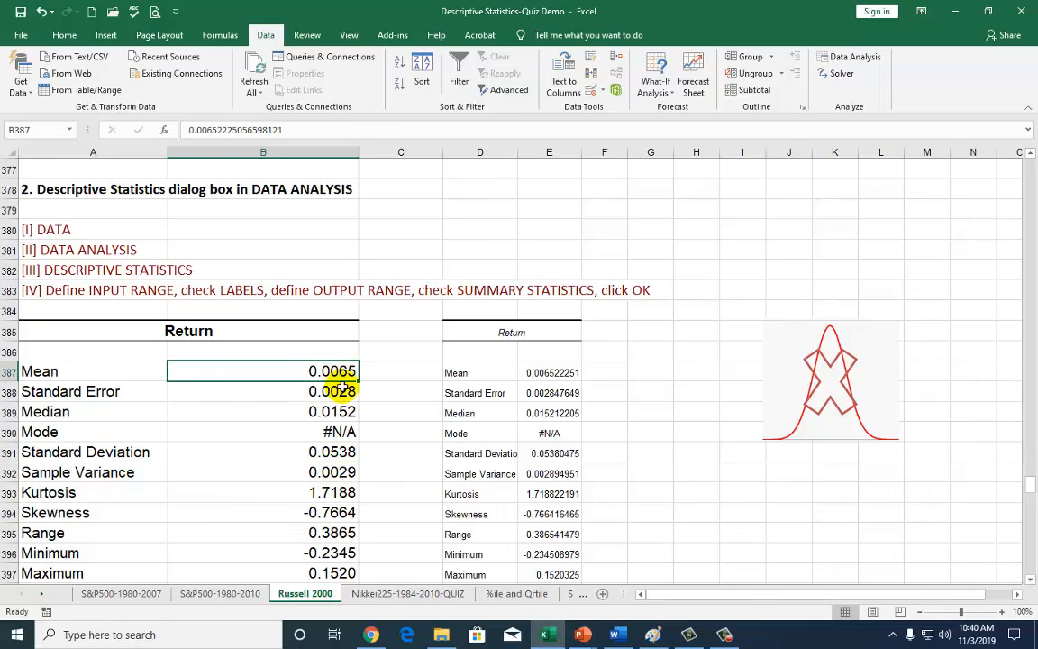
pyautogui.click(322, 492)
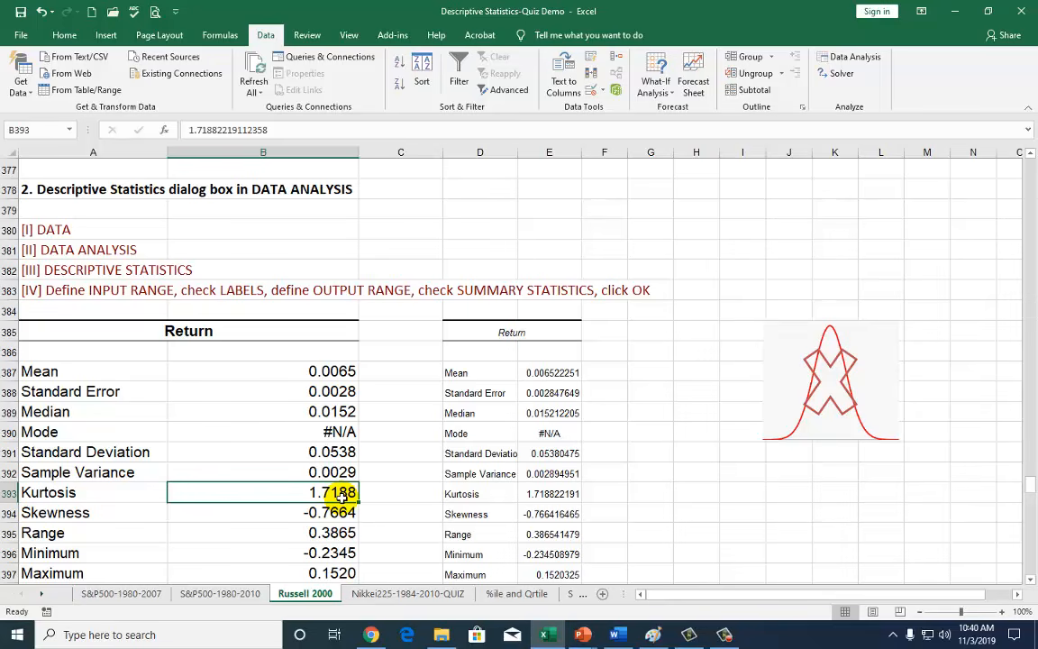
pyautogui.click(325, 512)
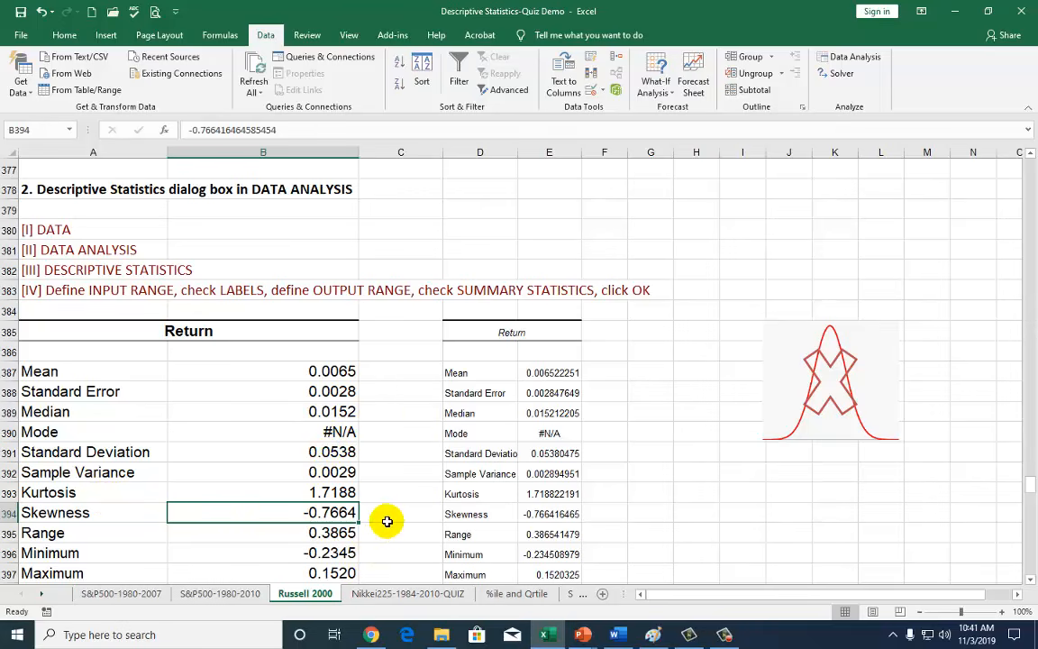
pyautogui.moveTo(329, 493); pyautogui.dragTo(335, 506)
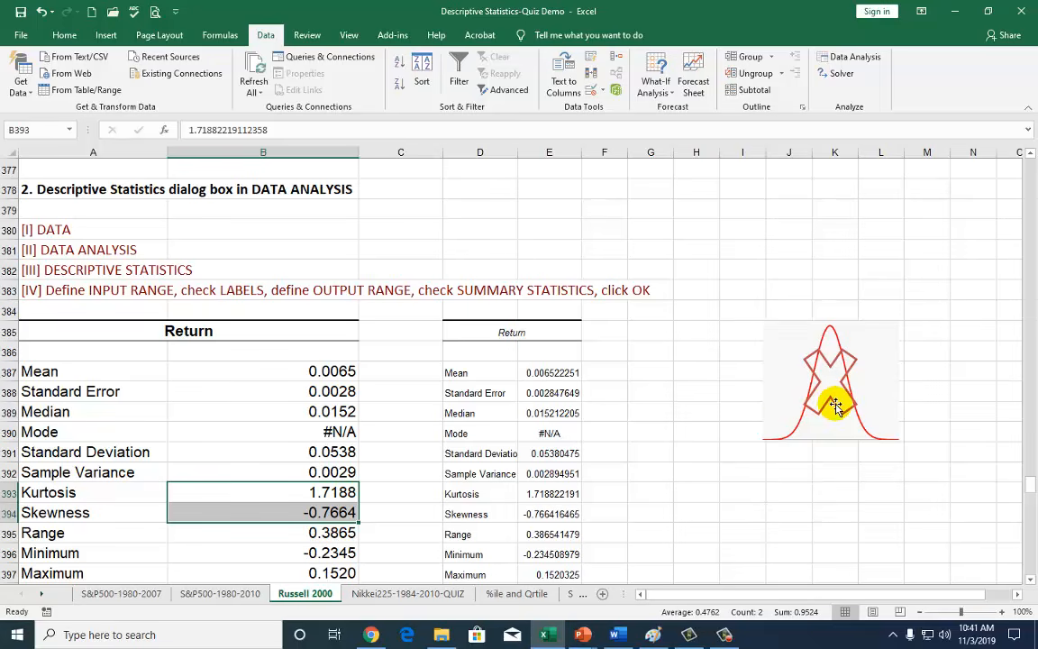
pyautogui.click(334, 532)
pyautogui.scroll(-1, 370, 528)
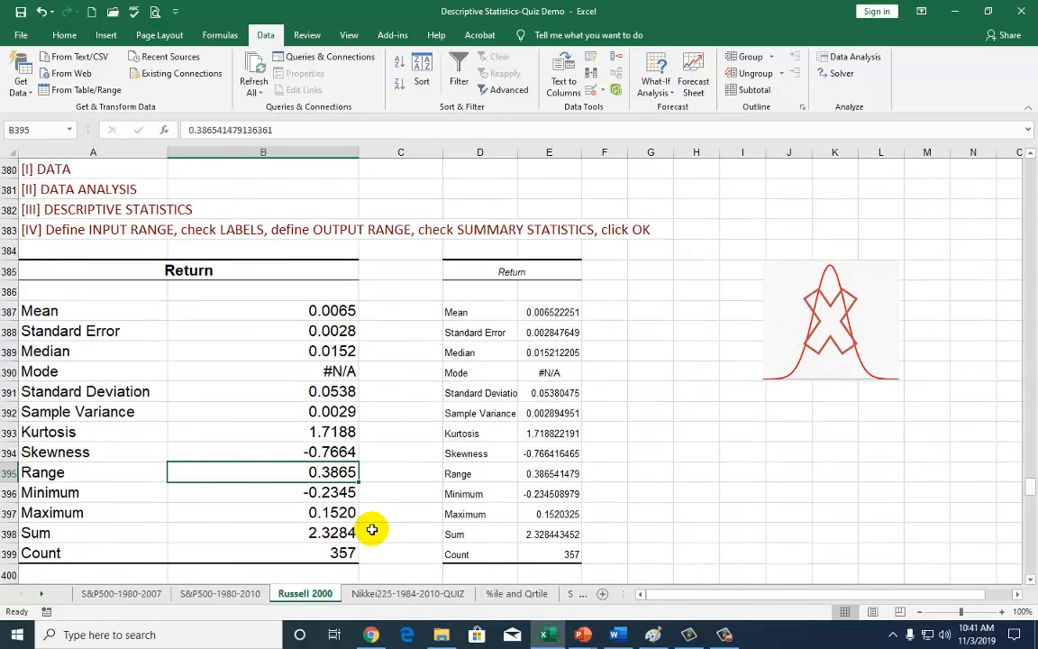
pyautogui.click(335, 512)
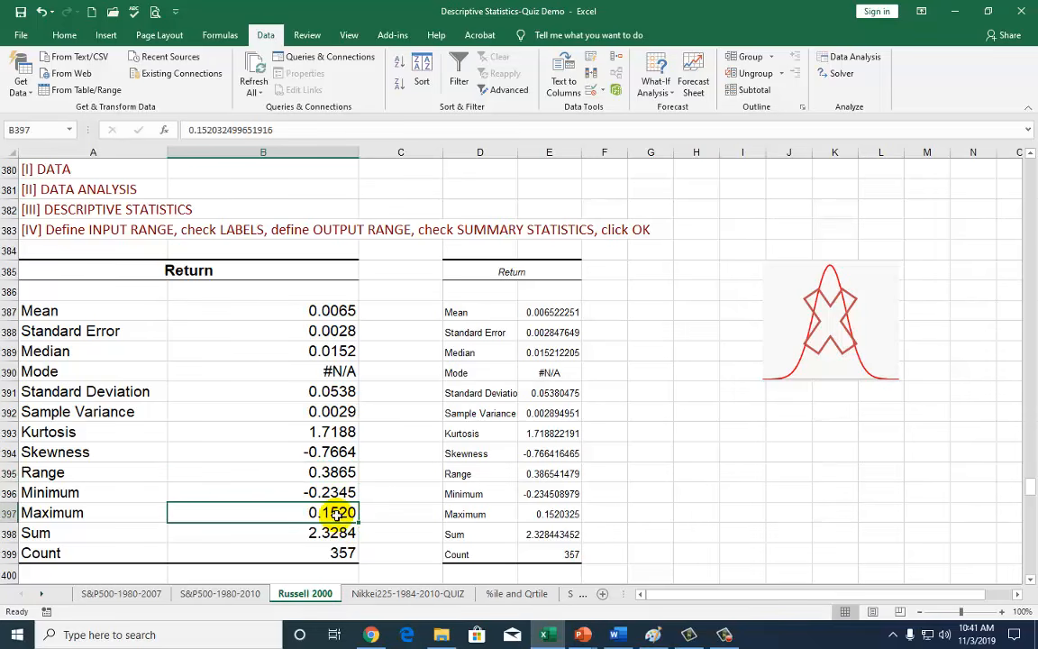
pyautogui.click(332, 492)
# Enter =B397-B396 in C397, giving 0.3865, and compare it with the Range value.
pyautogui.click(381, 512)
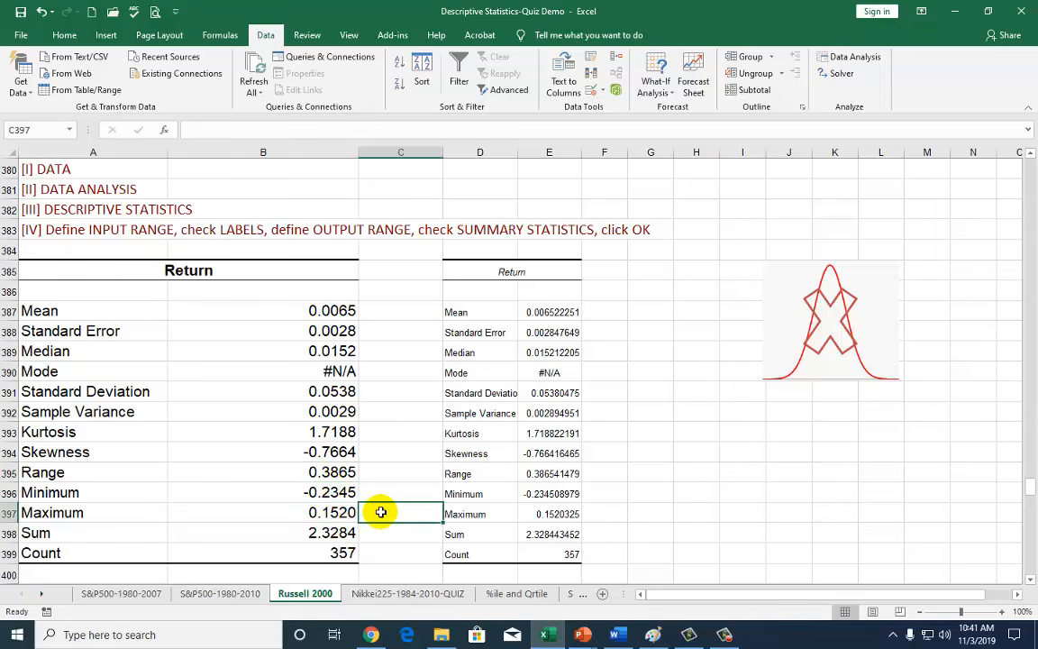
pyautogui.write('=')
pyautogui.click(334, 512)
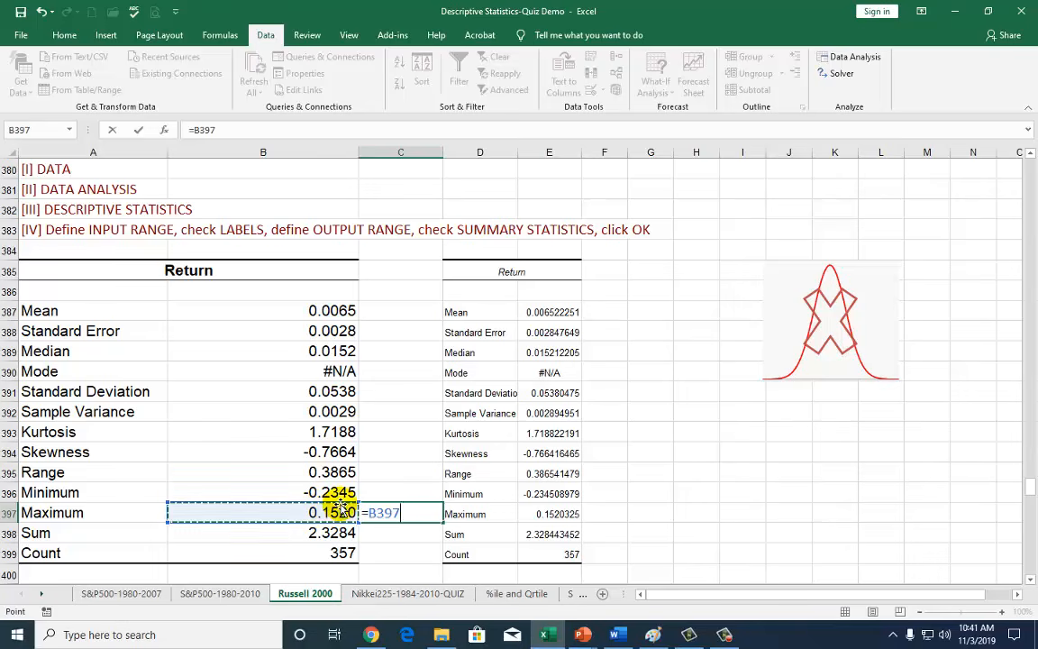
pyautogui.write('-')
pyautogui.click(335, 492)
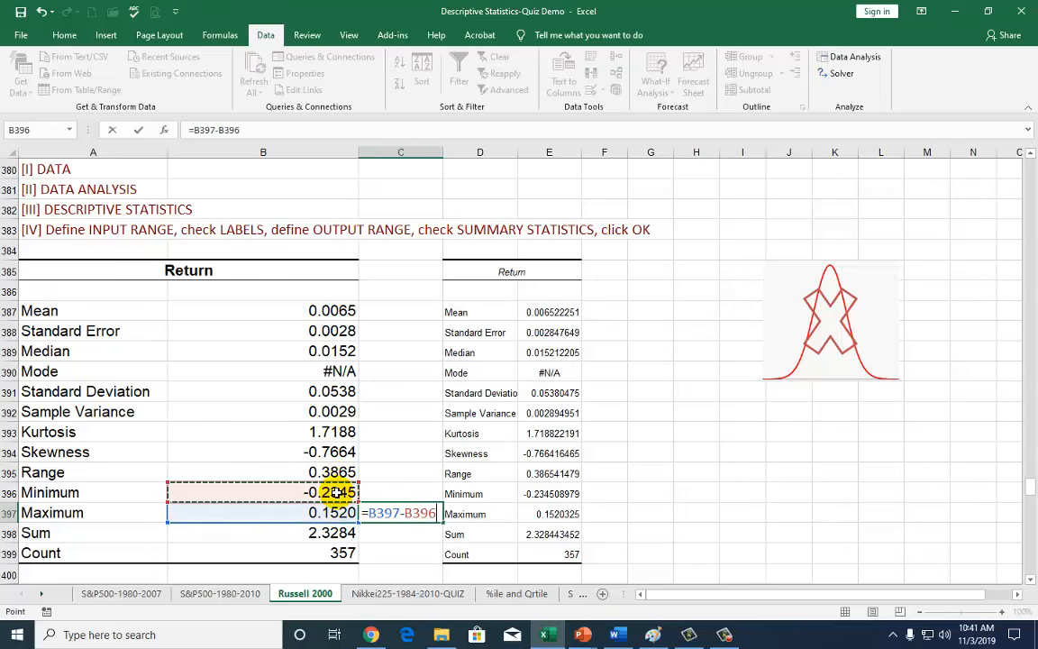
pyautogui.press('Return')
pyautogui.press('Up')
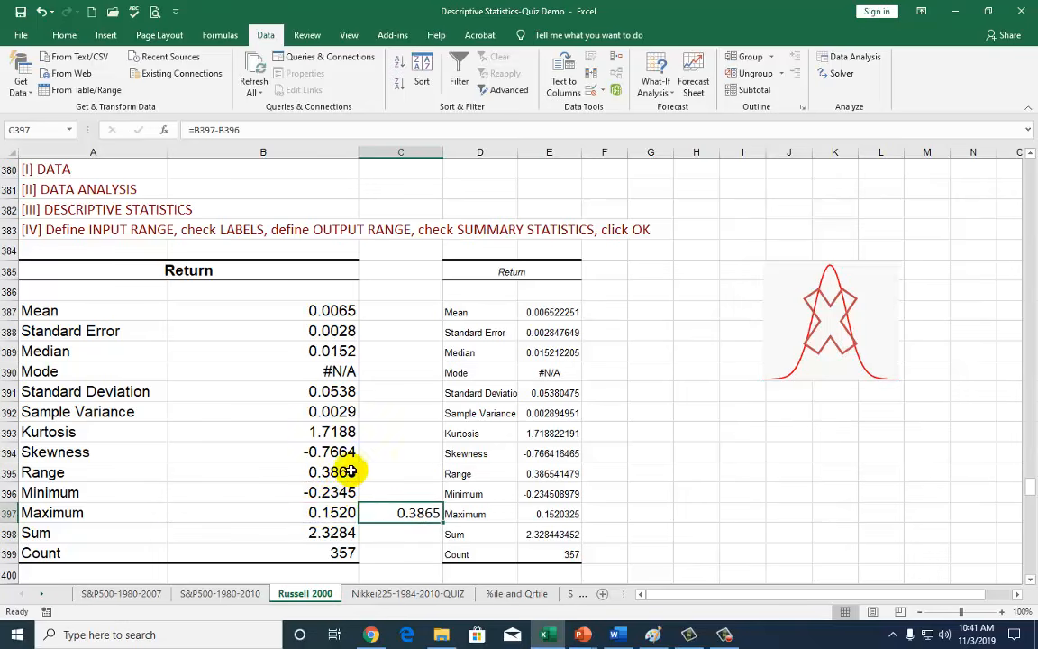
pyautogui.click(345, 473)
pyautogui.click(315, 533)
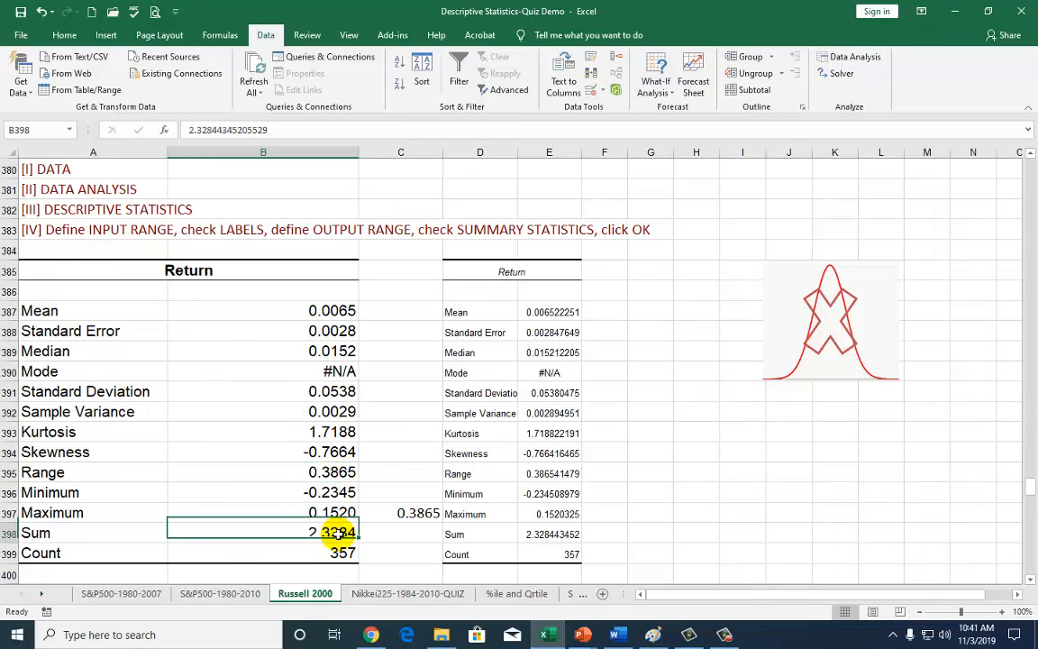